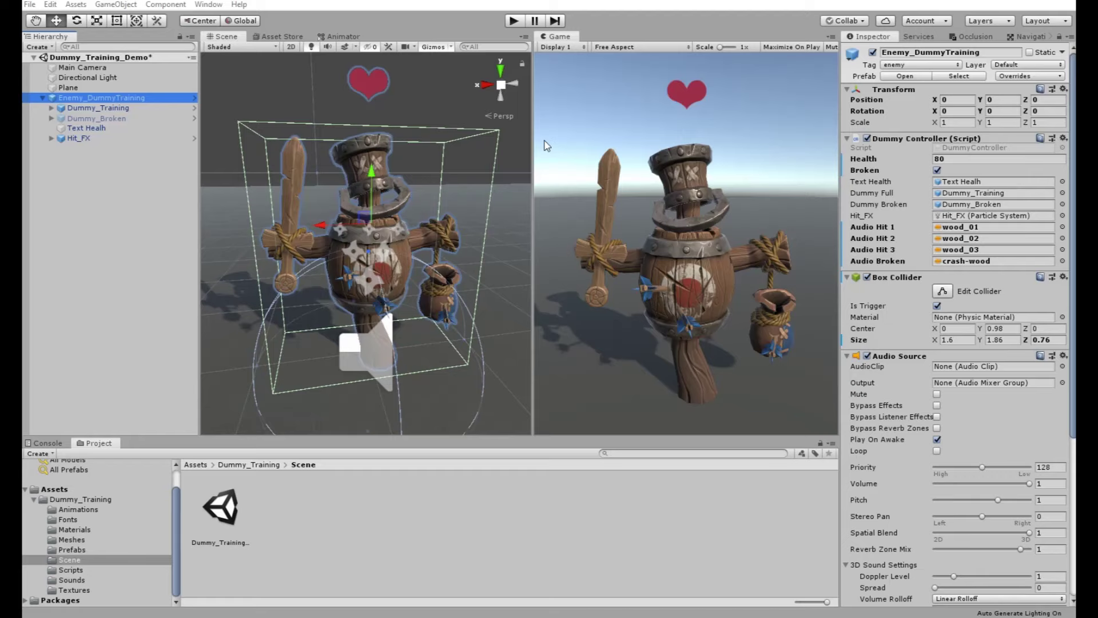
- Set Enemy_DummyTraining's Dummy Controller Health to 100 and enter Play mode
click(114, 98)
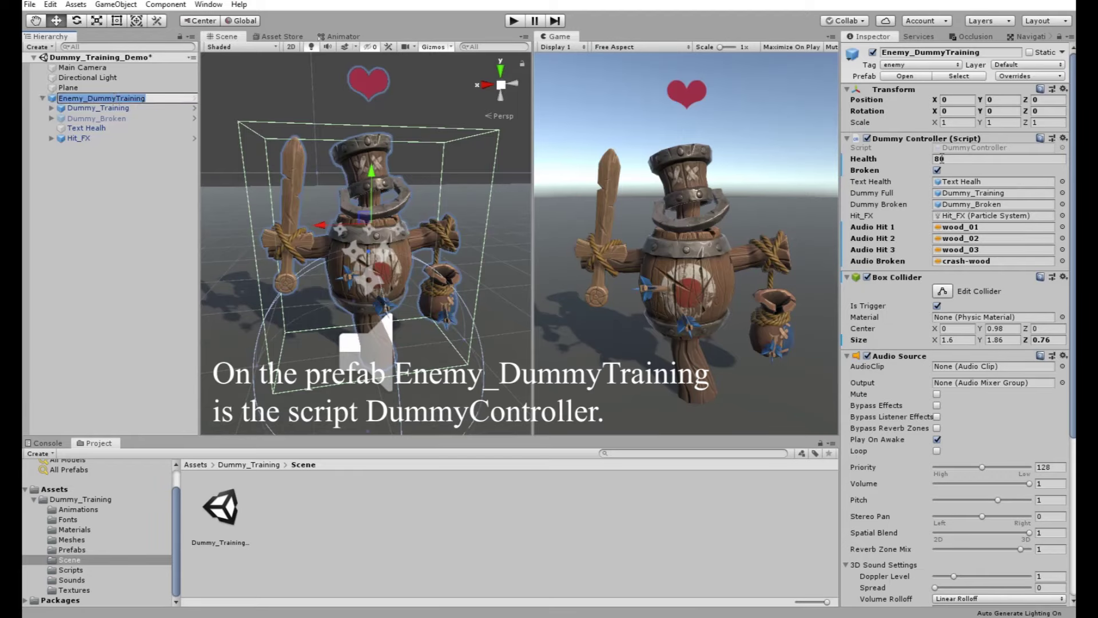
click(950, 159)
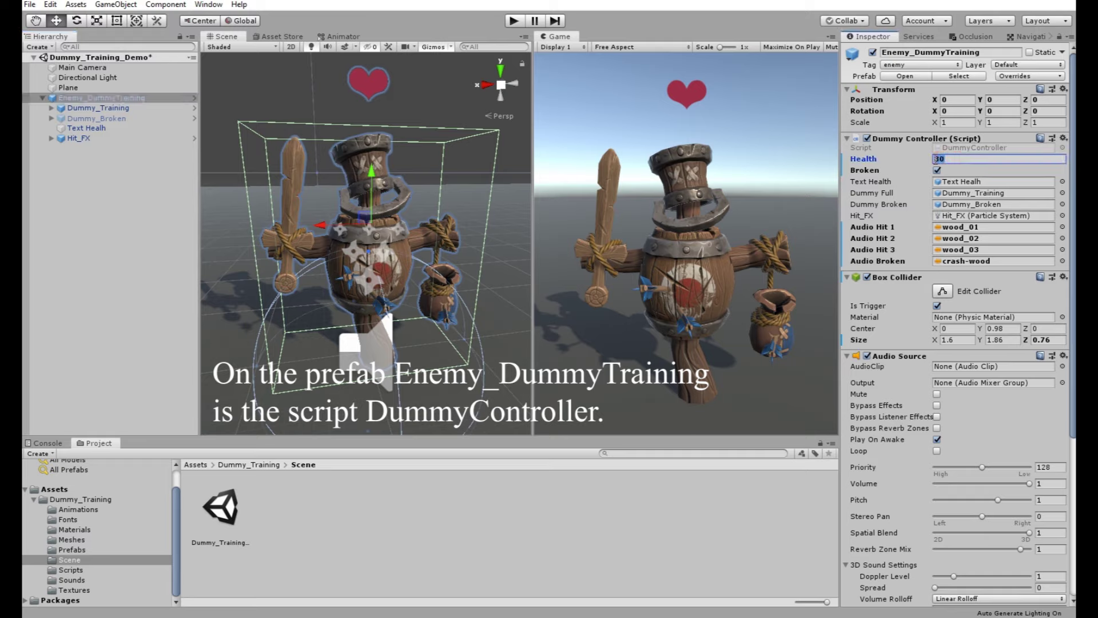
text(00)
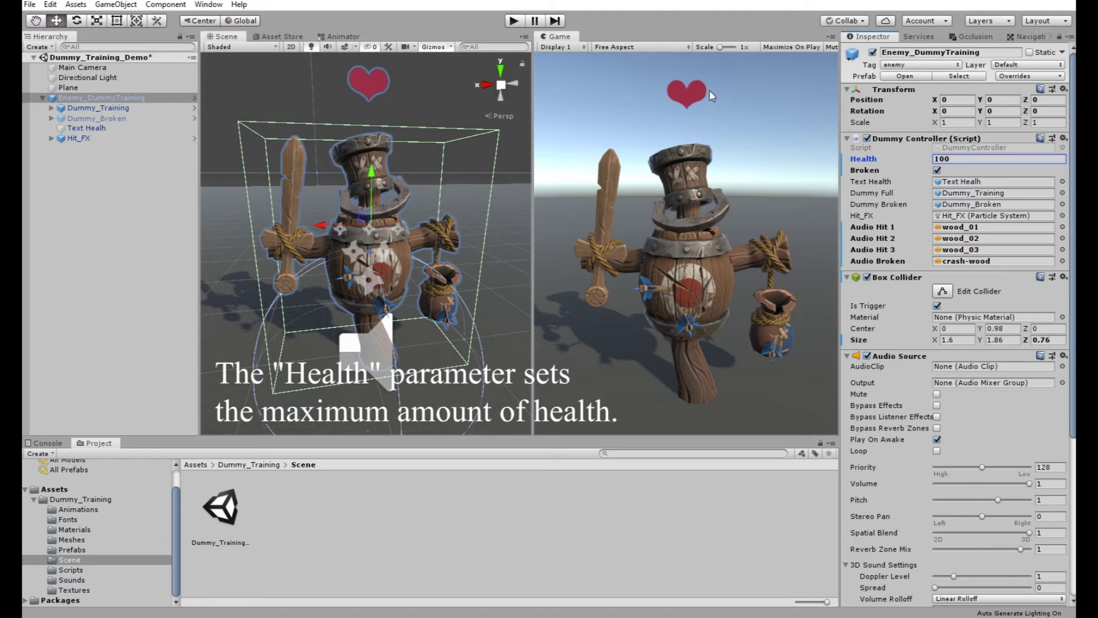
click(702, 65)
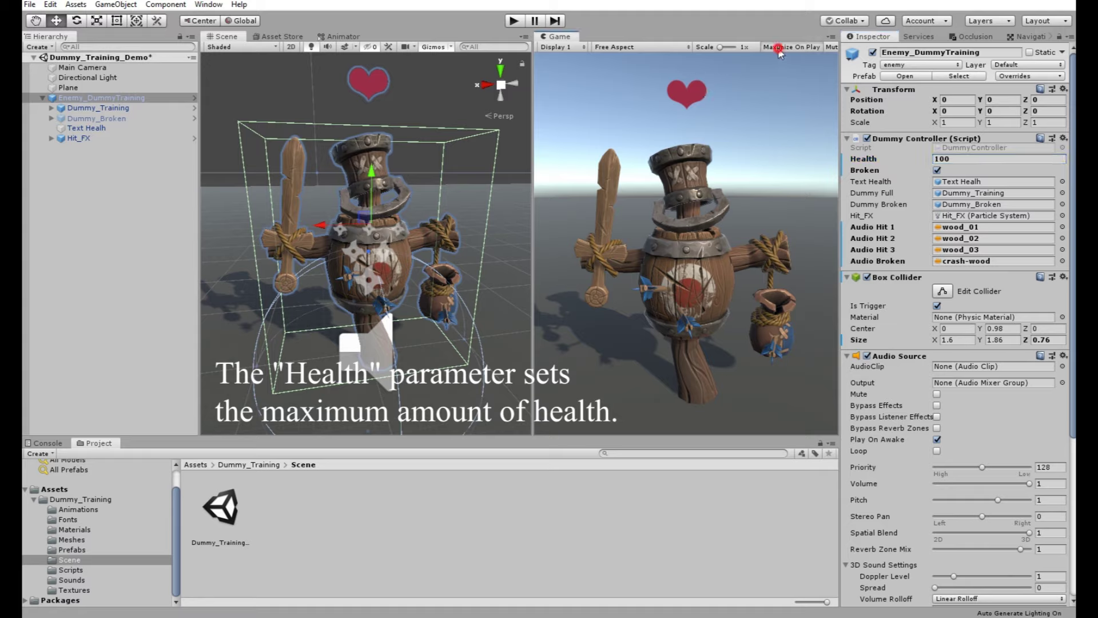
click(513, 21)
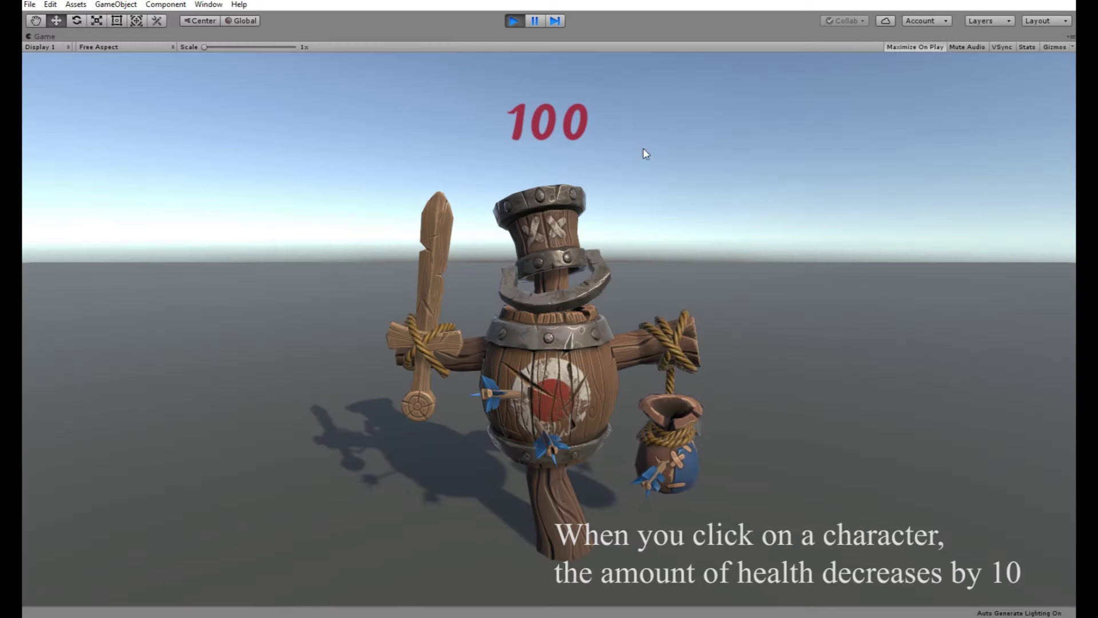
- Hit the dummy ten times in the Game view until Health reaches 0 and it breaks apart
click(551, 386)
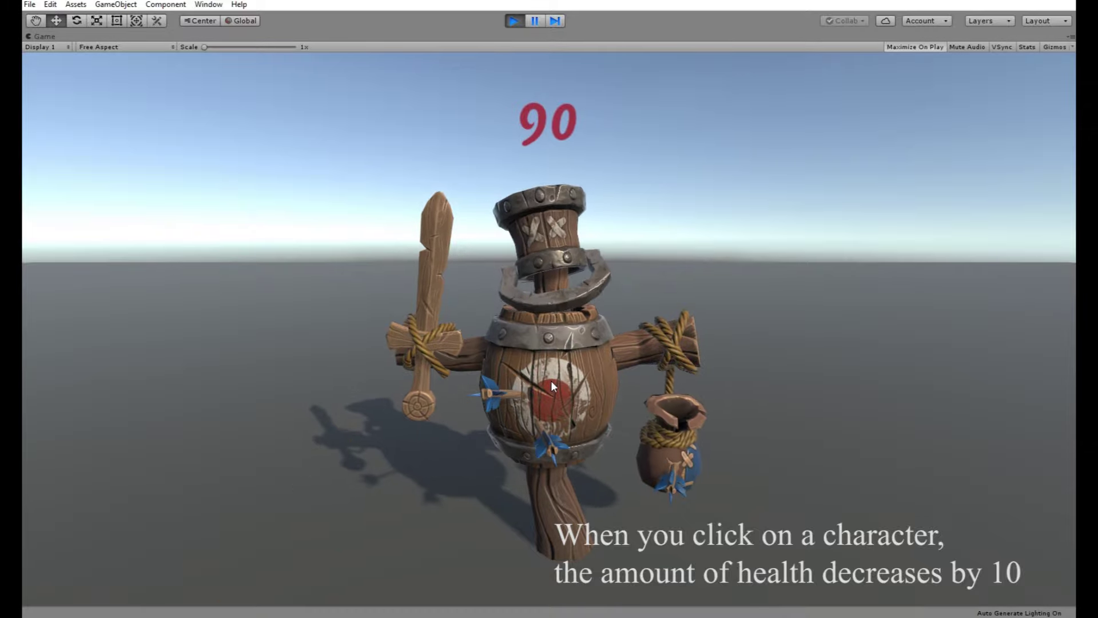
click(551, 382)
click(552, 382)
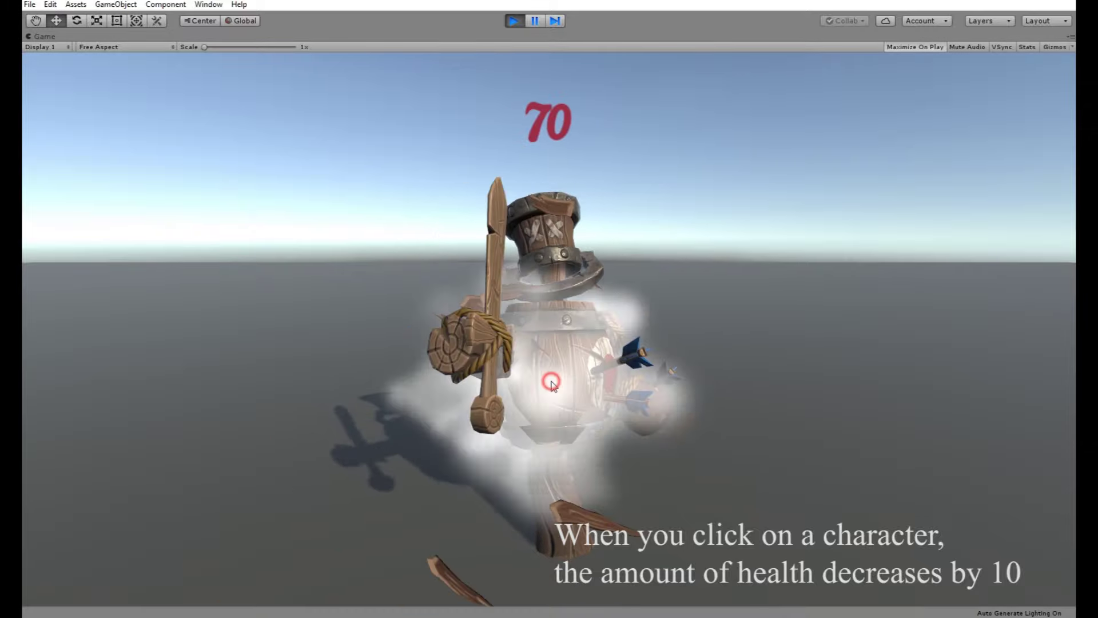
click(552, 385)
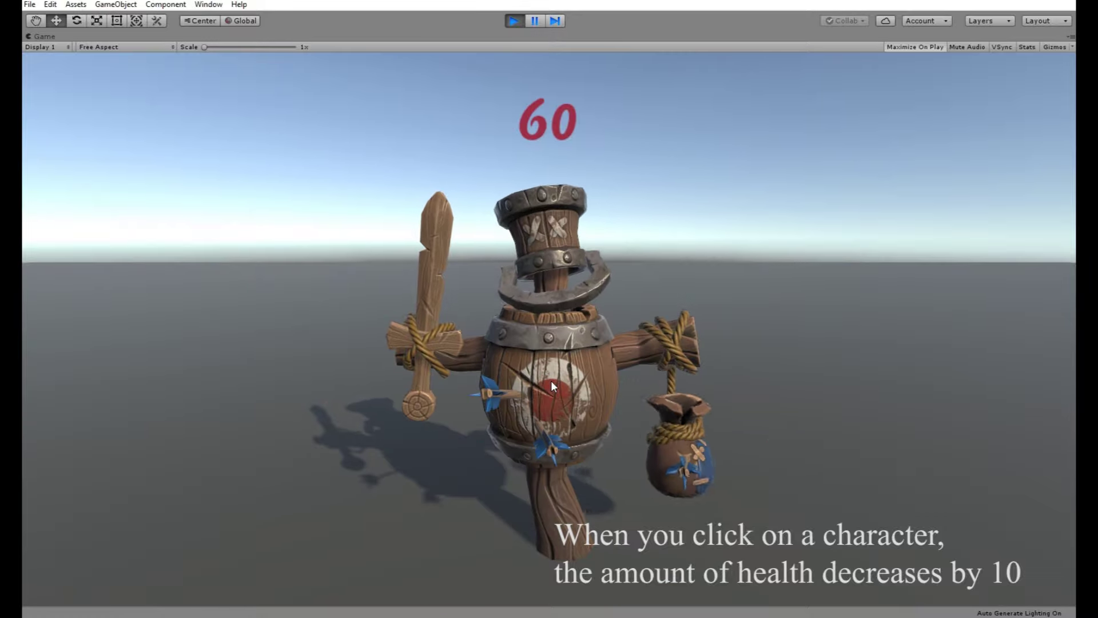
click(551, 382)
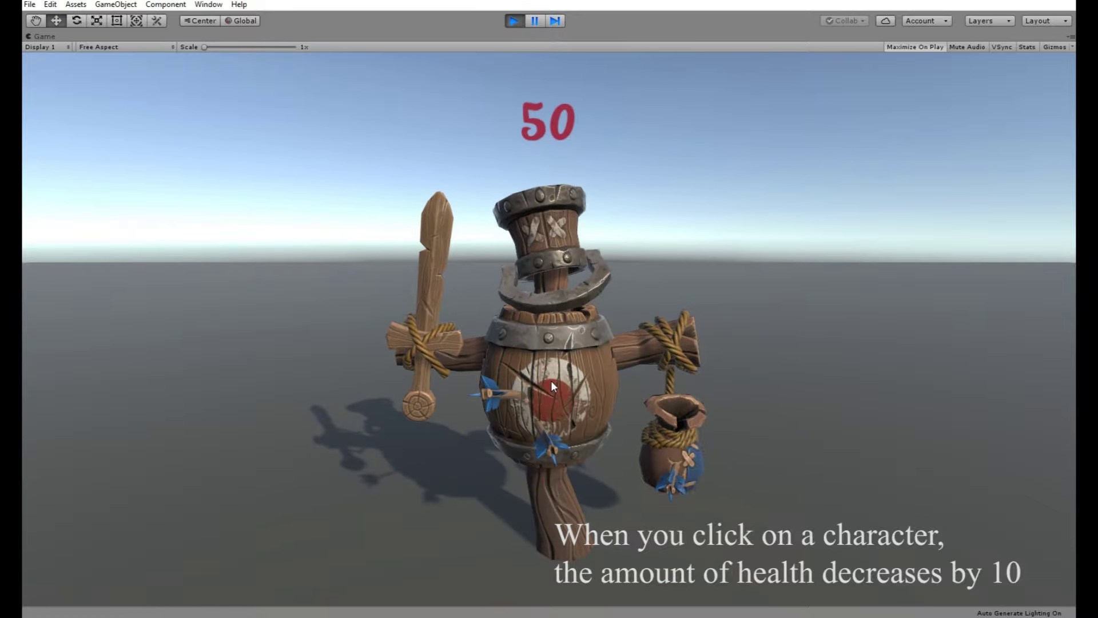
click(552, 383)
click(552, 383)
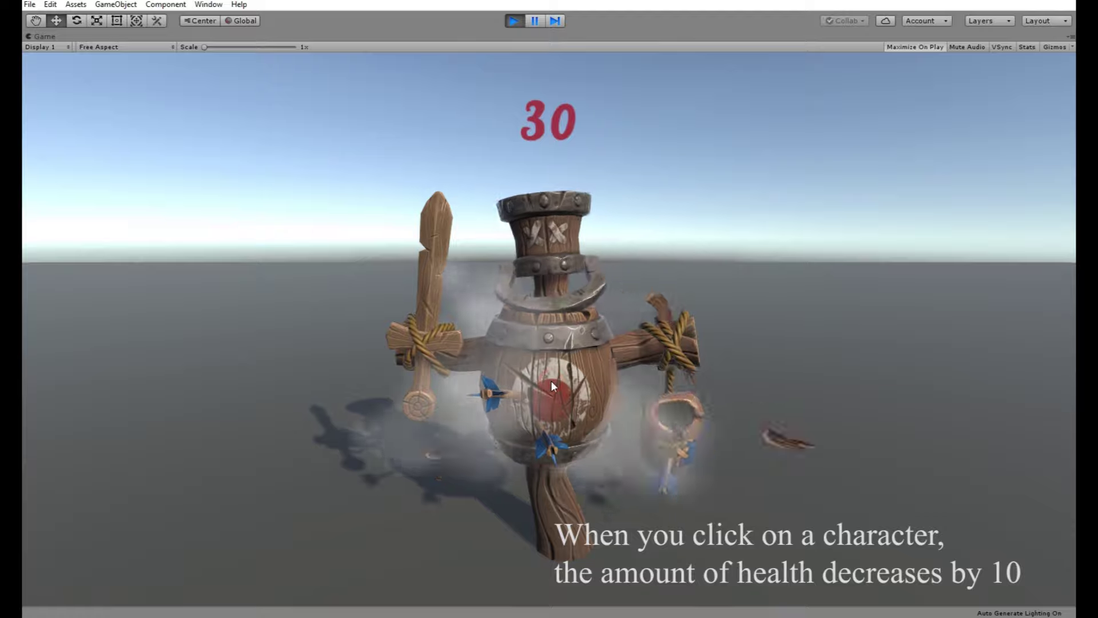
click(554, 381)
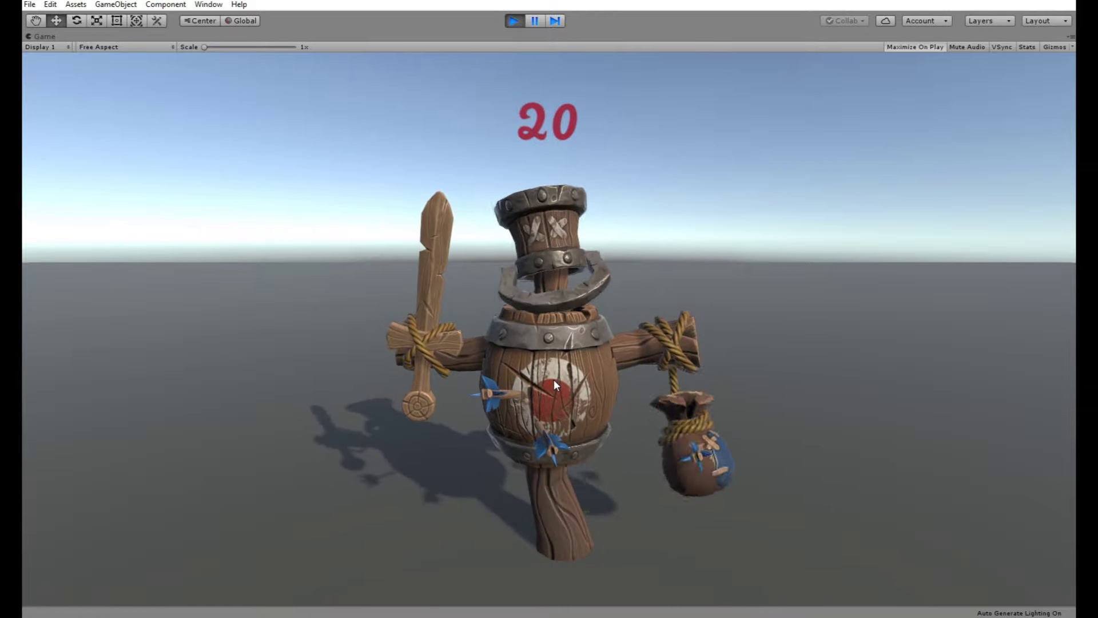
click(554, 380)
click(553, 380)
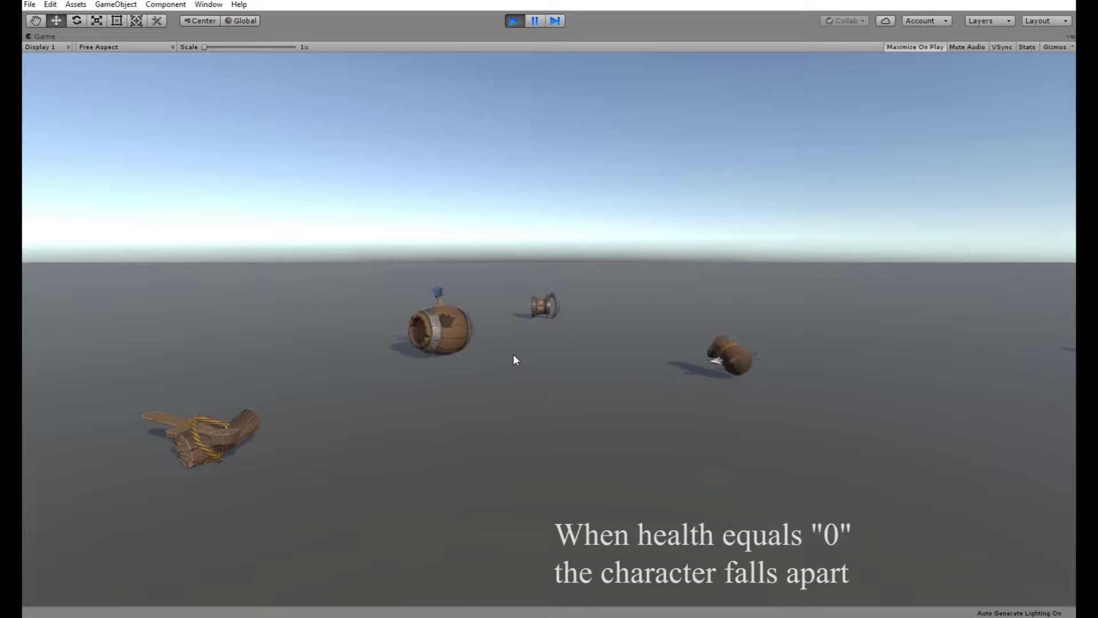
- Stop Play mode, uncheck Broken in the Dummy Controller, and play the game again
click(514, 21)
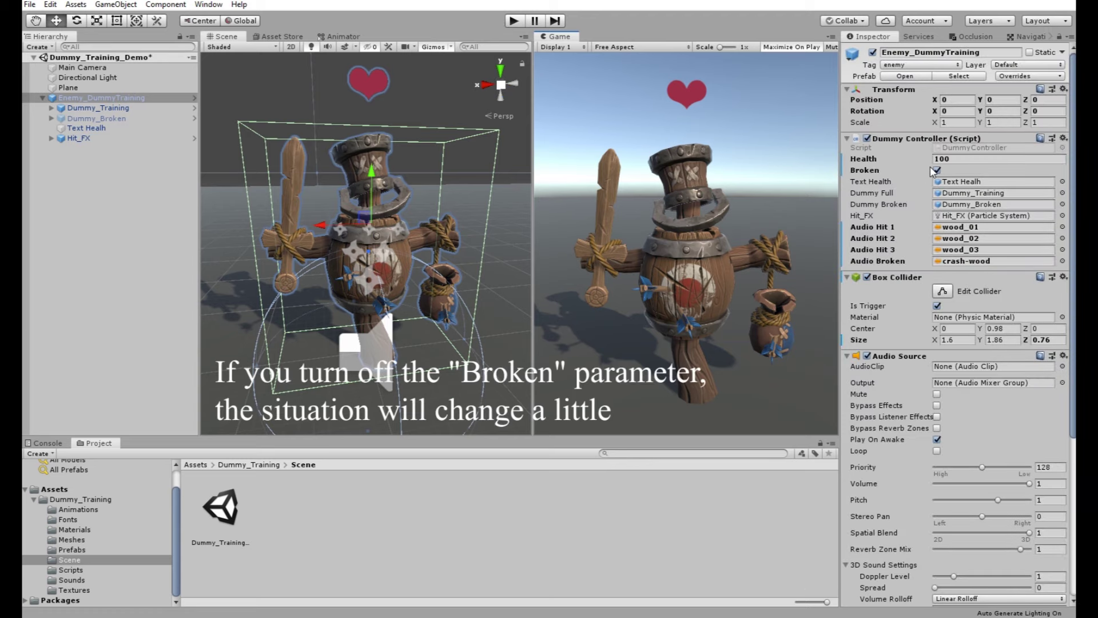
click(937, 170)
click(513, 22)
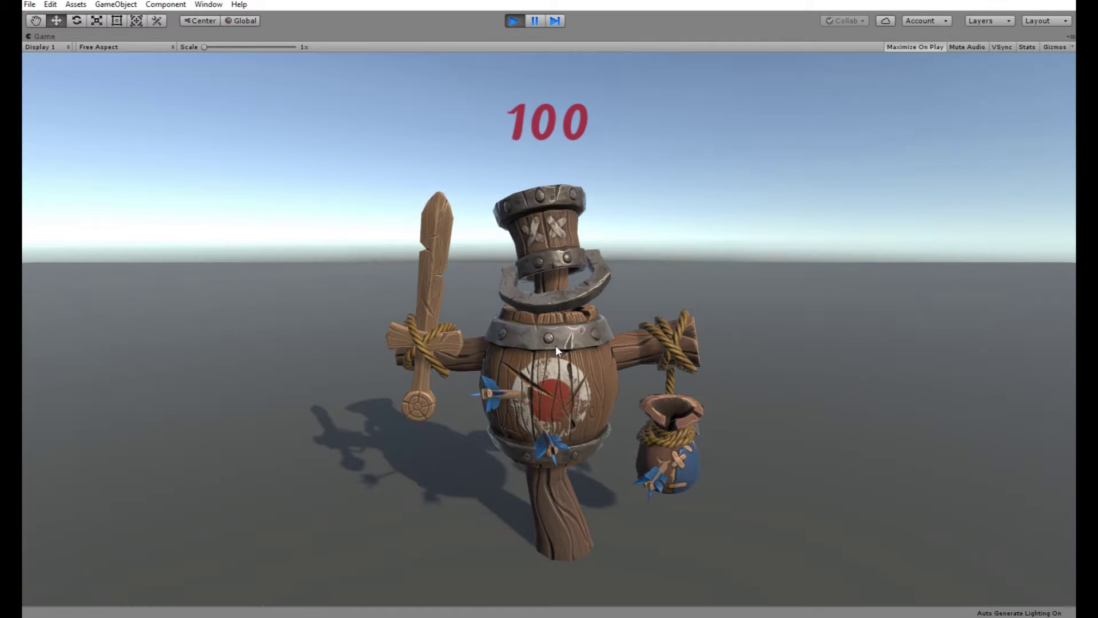
- Hit the dummy ten times until Health reaches 0 and it topples, then exit Play mode
click(554, 345)
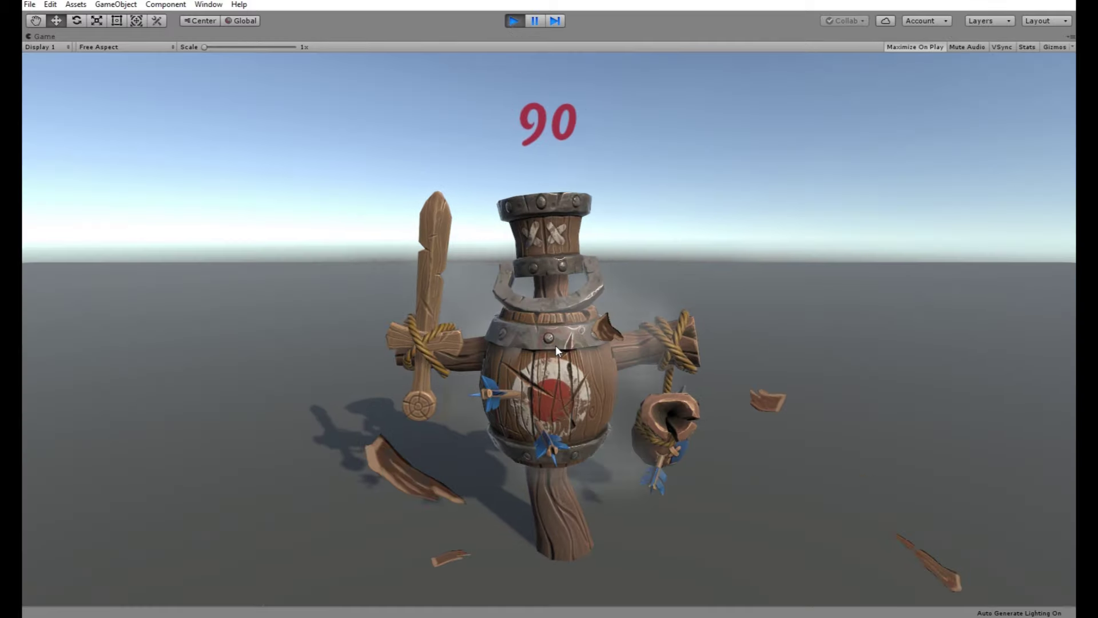
click(555, 345)
click(554, 345)
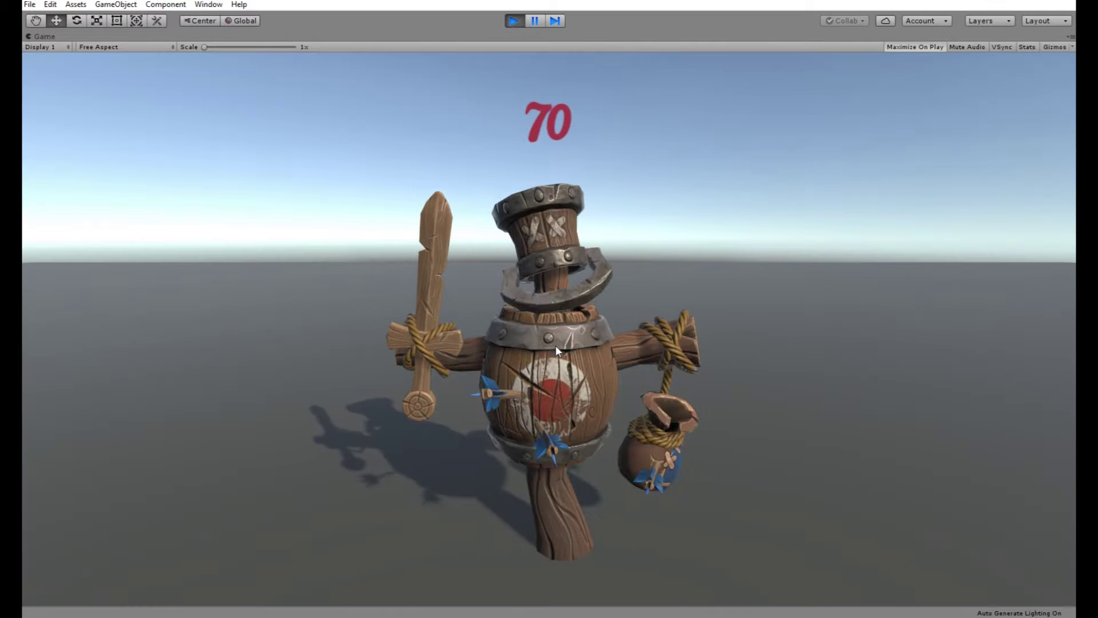
click(555, 345)
click(555, 345)
click(556, 347)
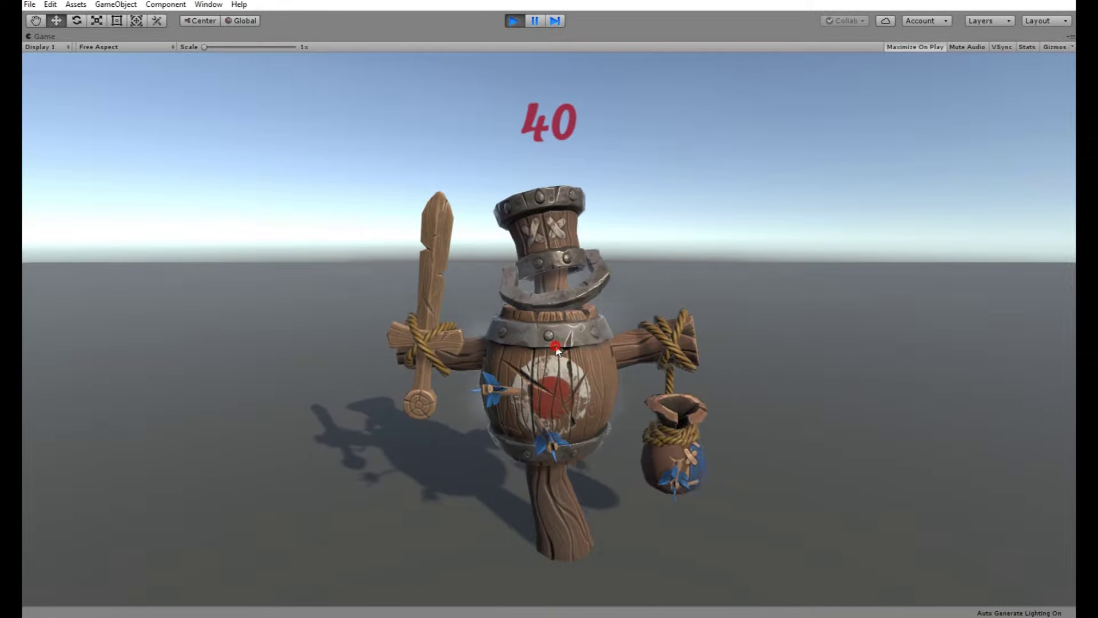
click(556, 347)
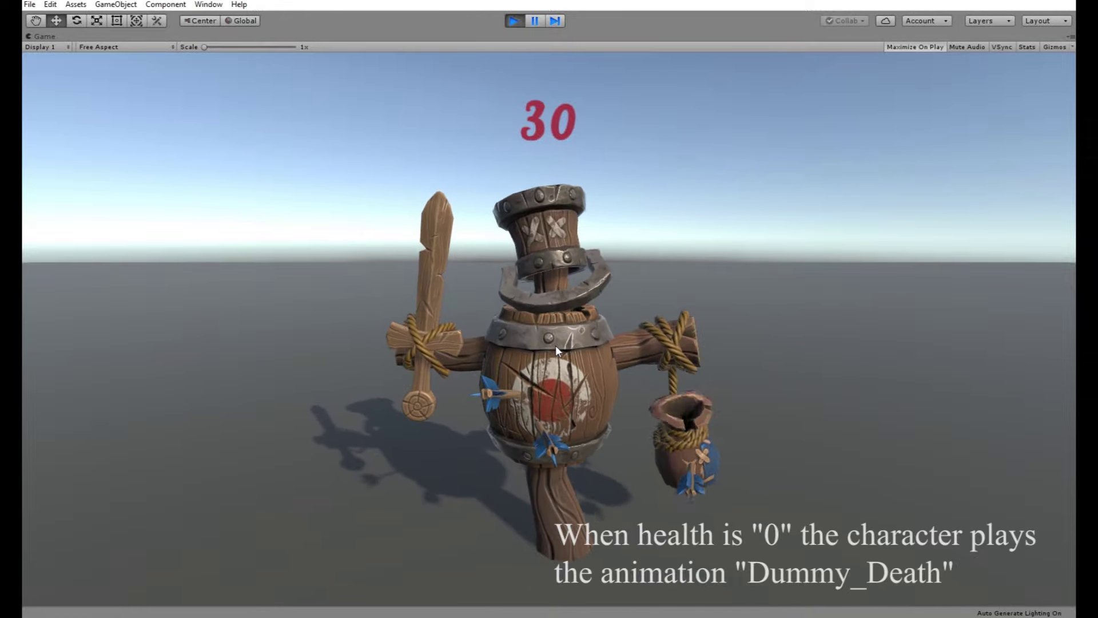
click(555, 348)
click(555, 348)
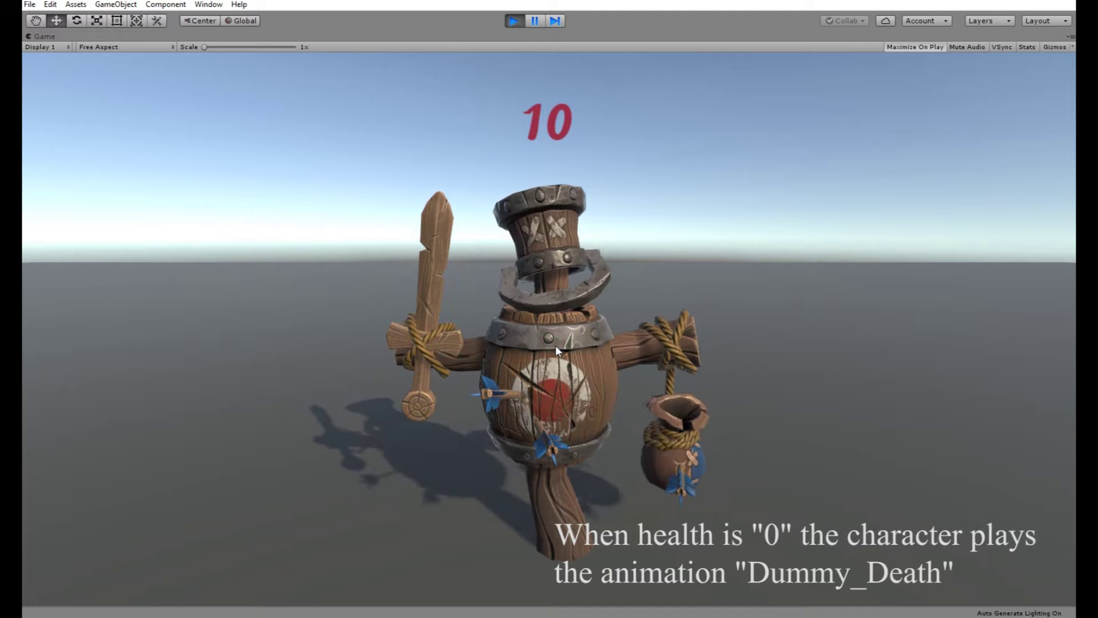
click(556, 347)
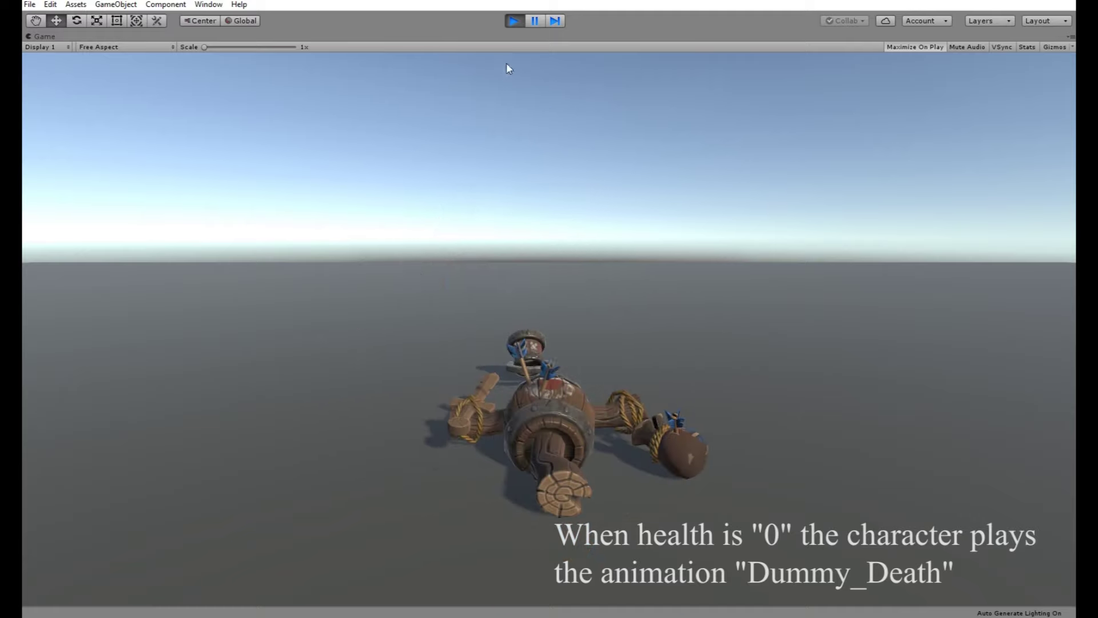
click(512, 22)
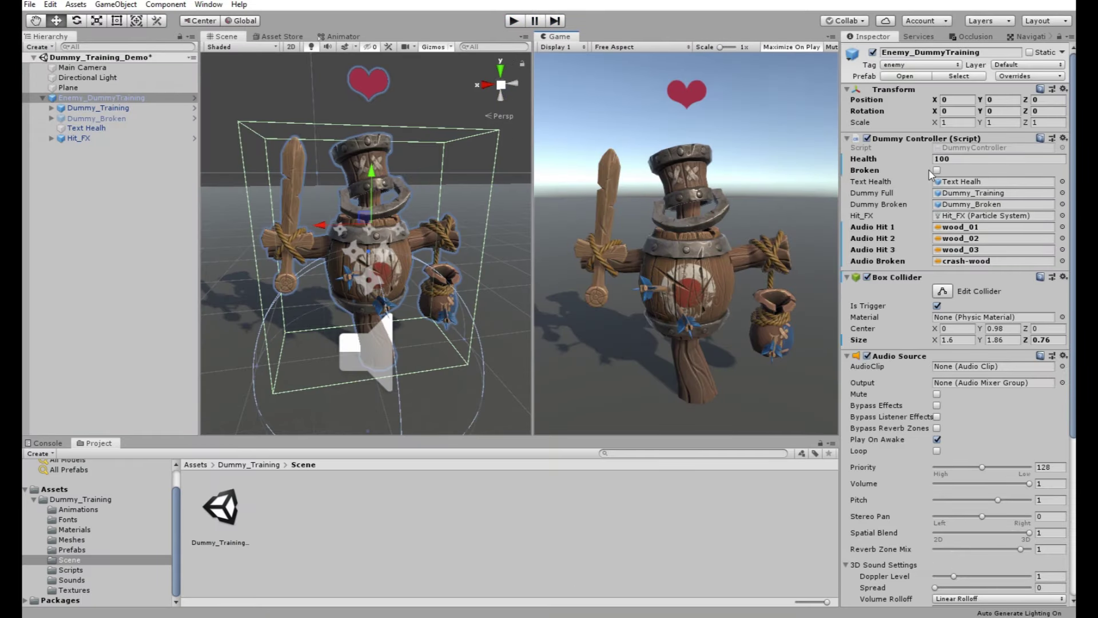
- Re-enable Broken, toggle Dummy_Broken's active checkbox on and off, then reselect Enemy_DummyTraining
click(936, 171)
click(86, 118)
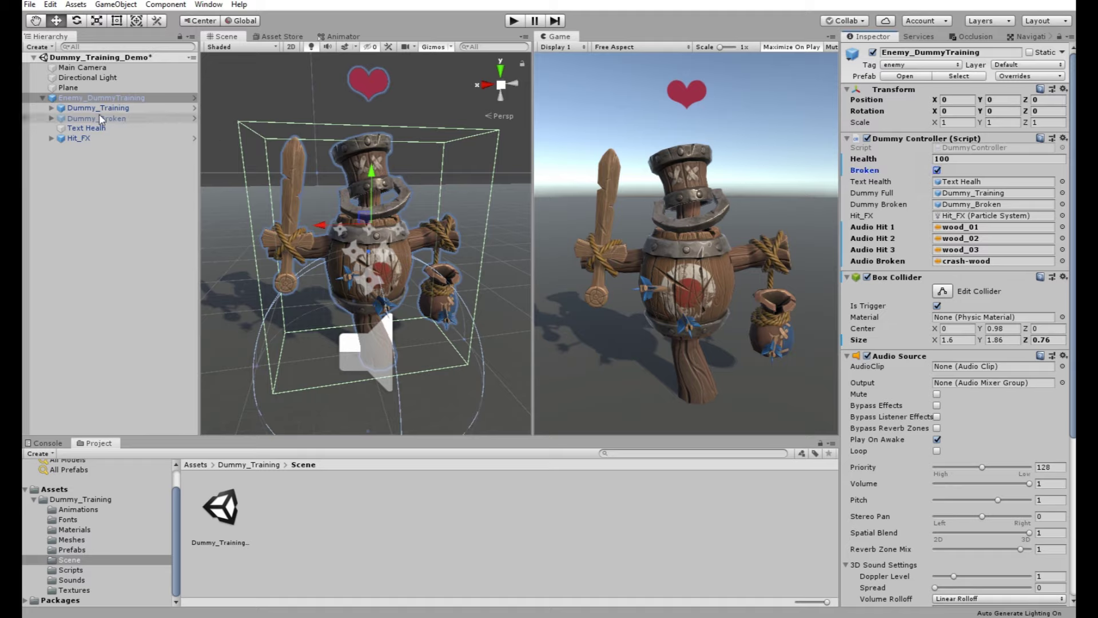
click(872, 53)
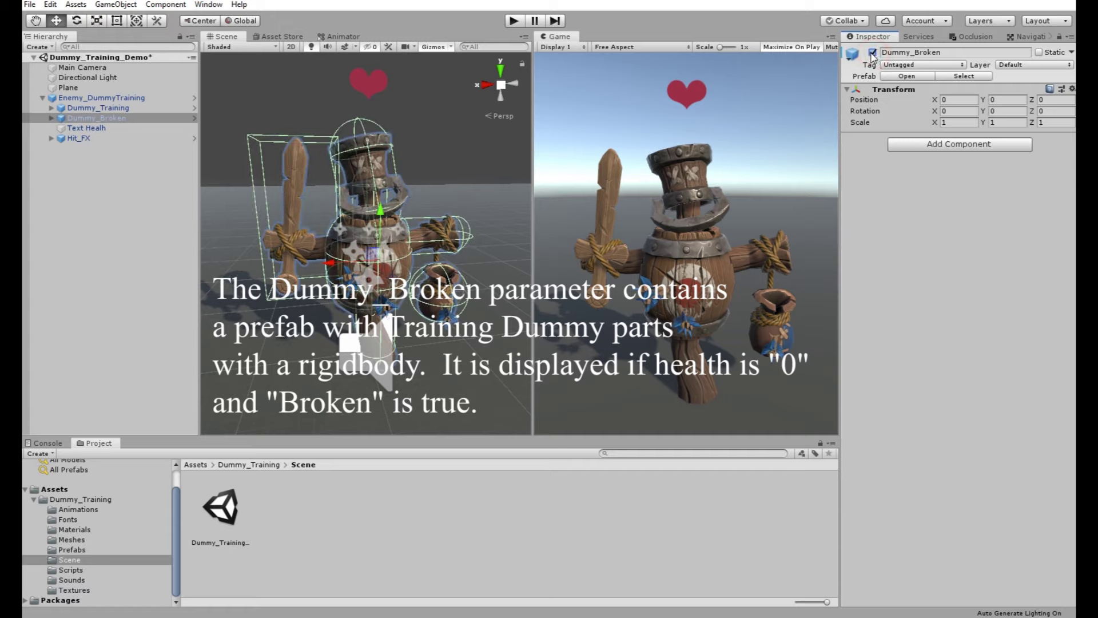
click(872, 53)
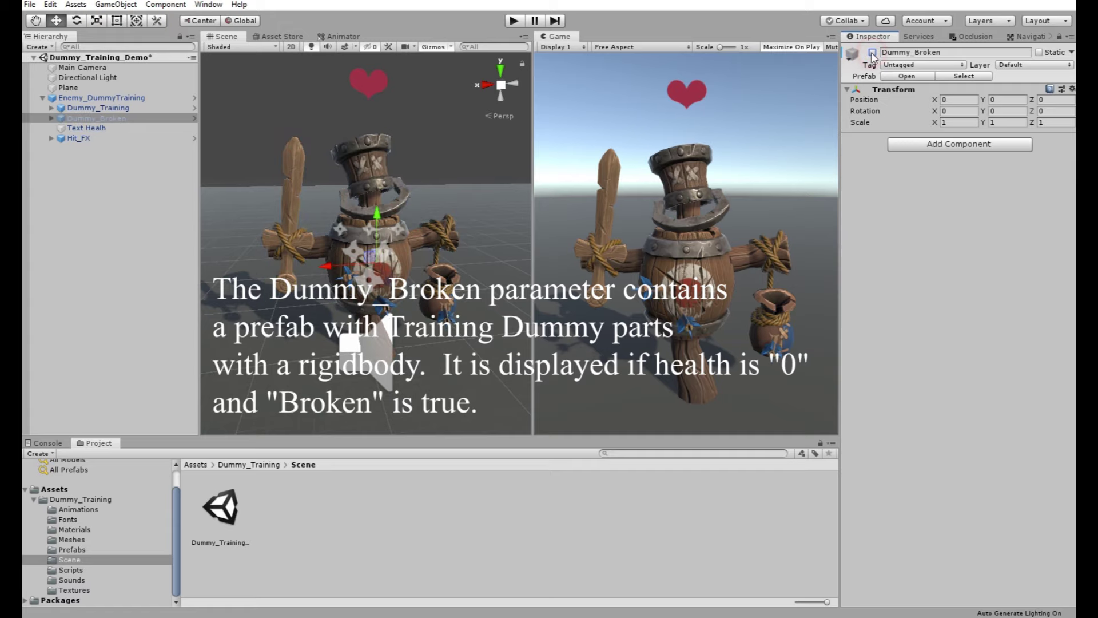
click(88, 98)
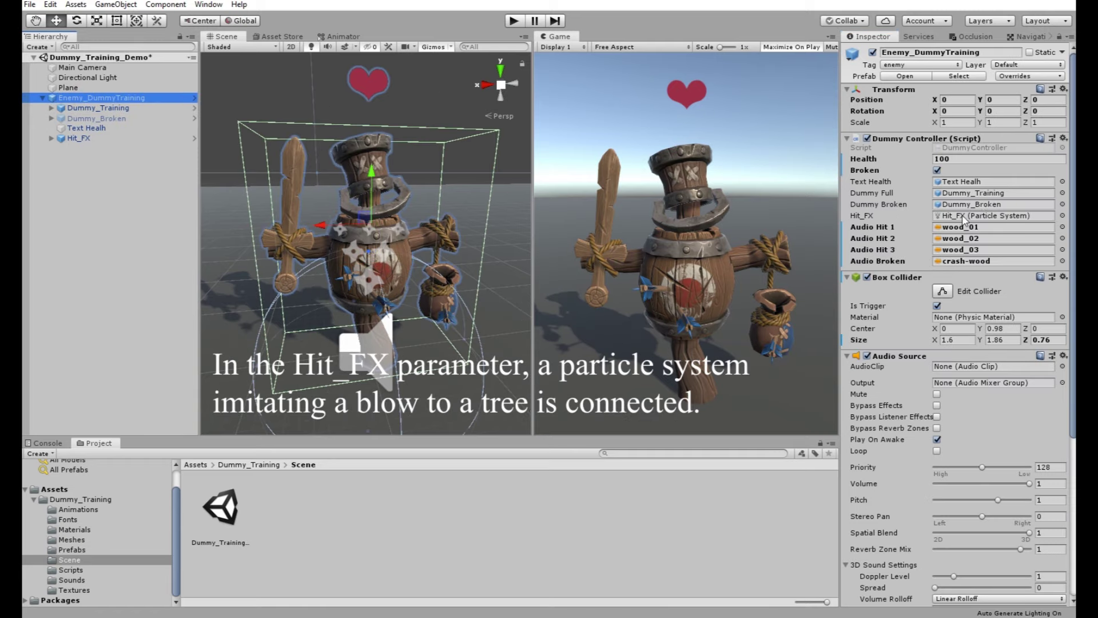
click(954, 220)
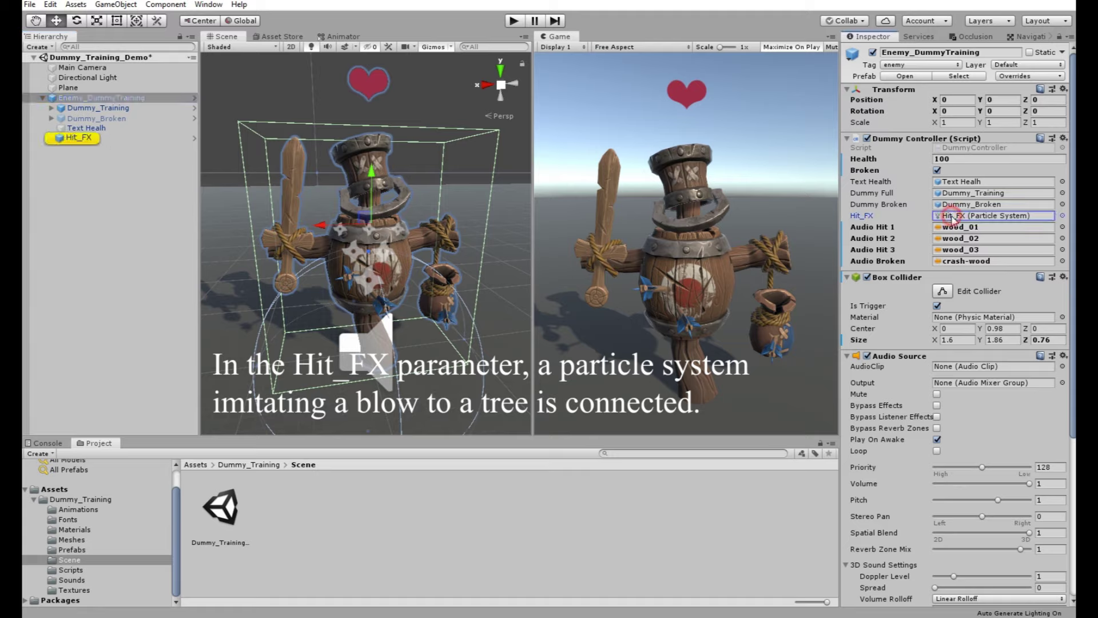
click(79, 139)
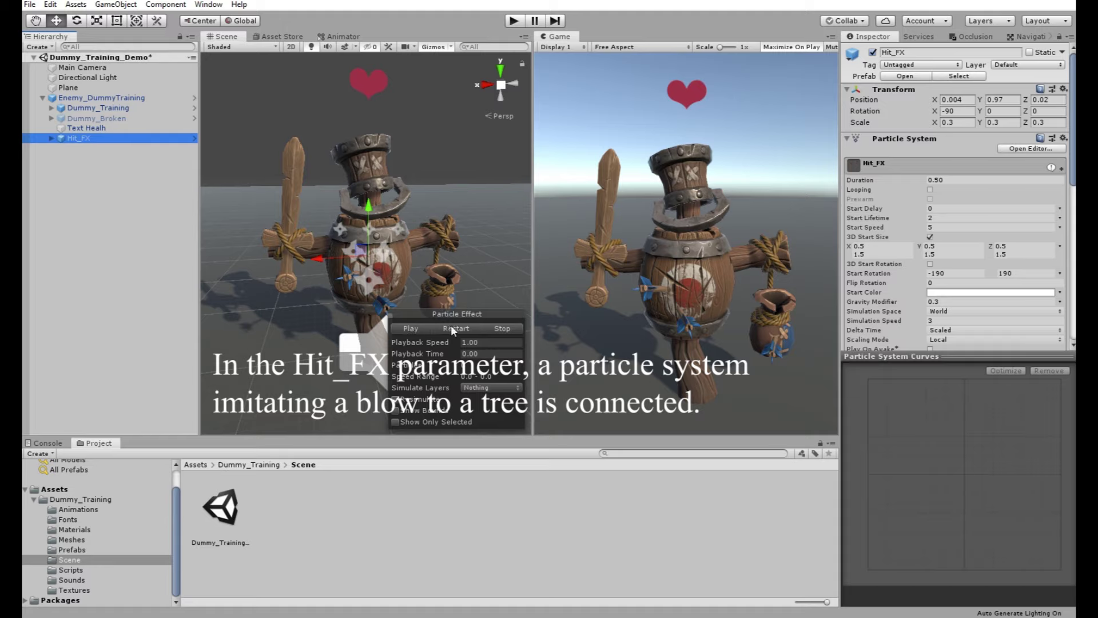
click(457, 329)
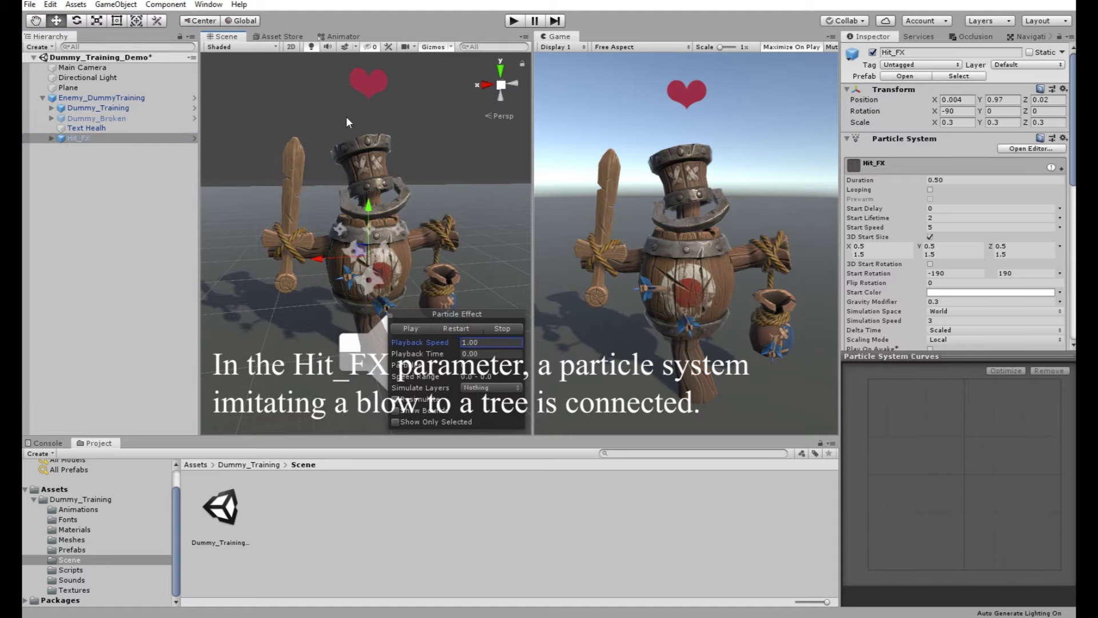
click(132, 97)
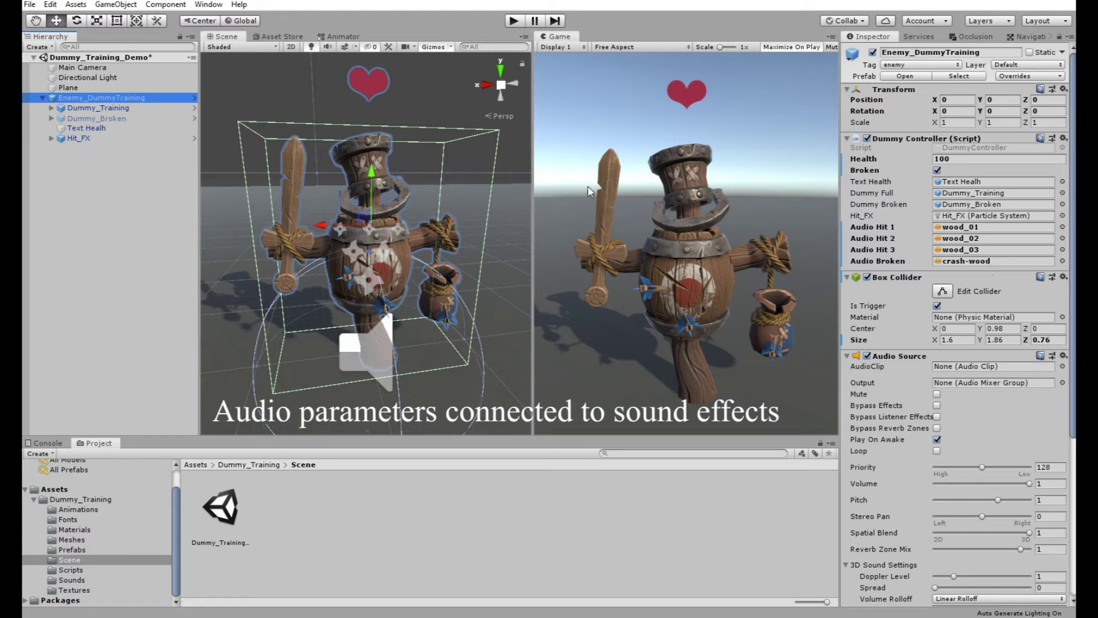
- Deactivate the Arrows child under Dummy_Training, then bring up the Asset Store
click(49, 108)
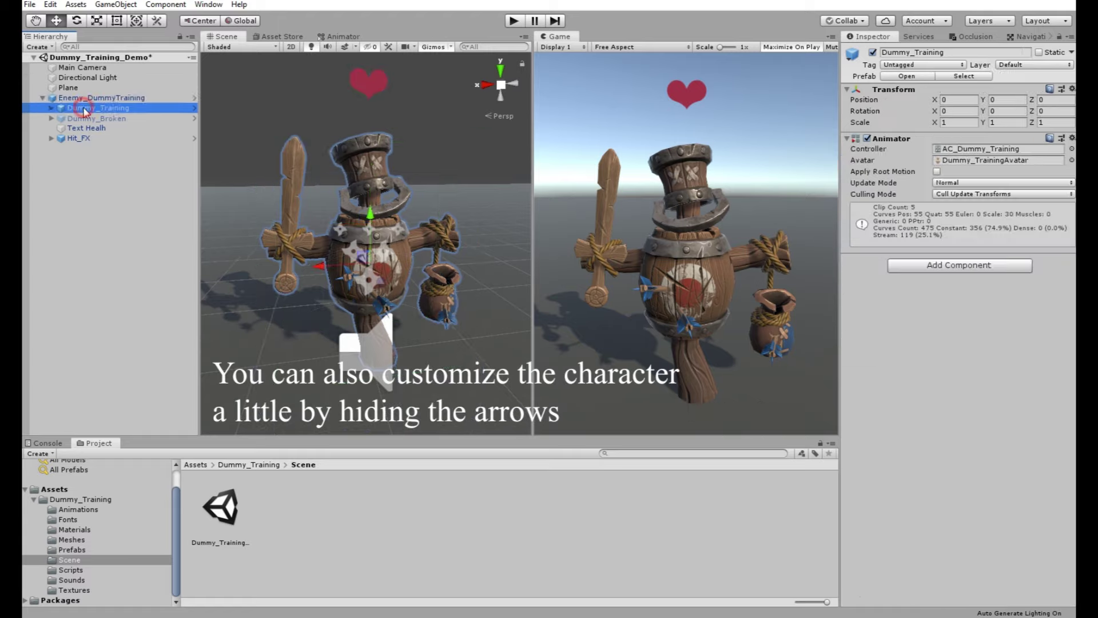
click(51, 108)
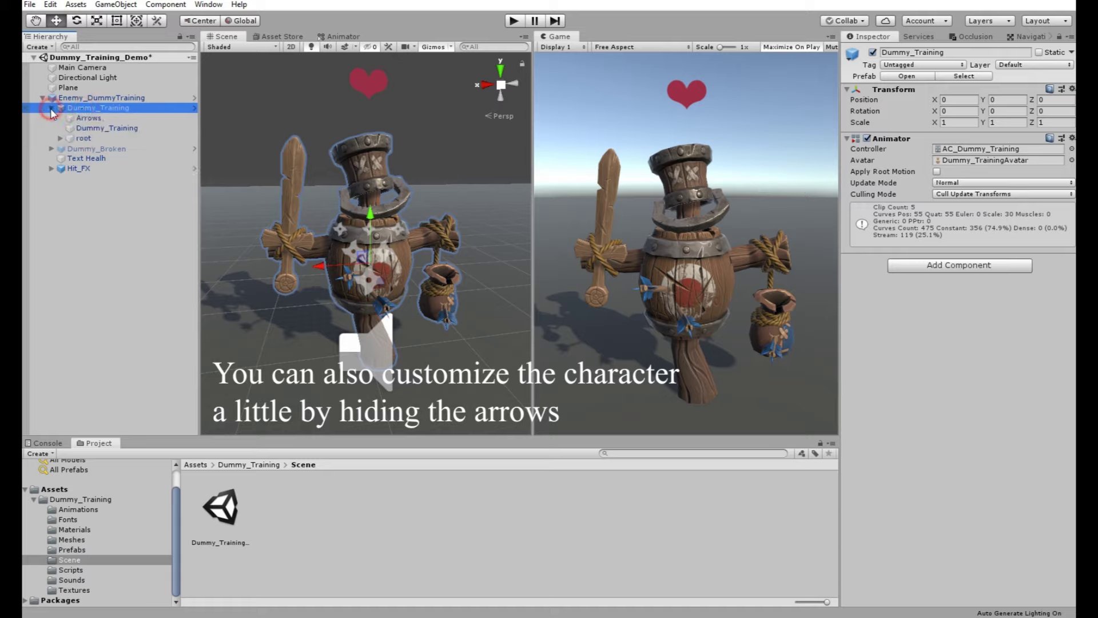
click(88, 118)
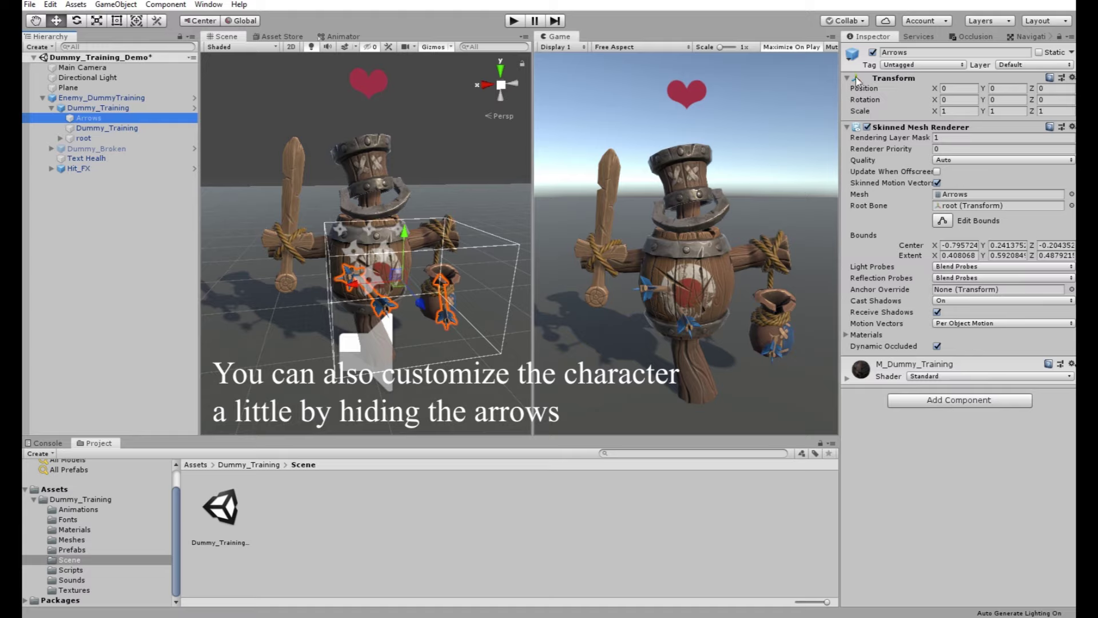
click(872, 52)
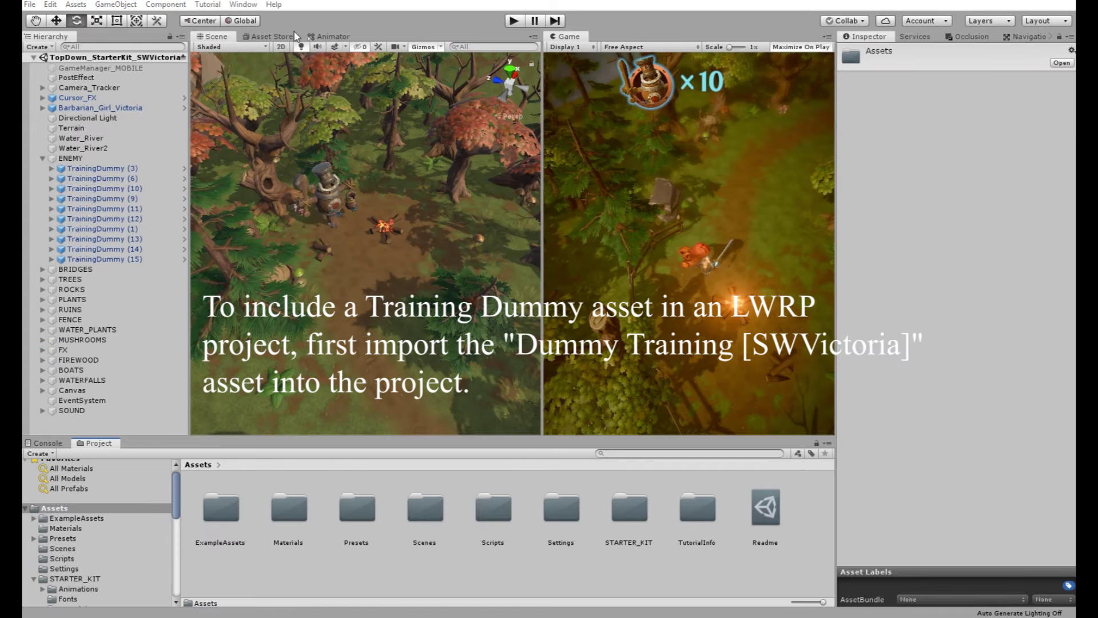
click(292, 36)
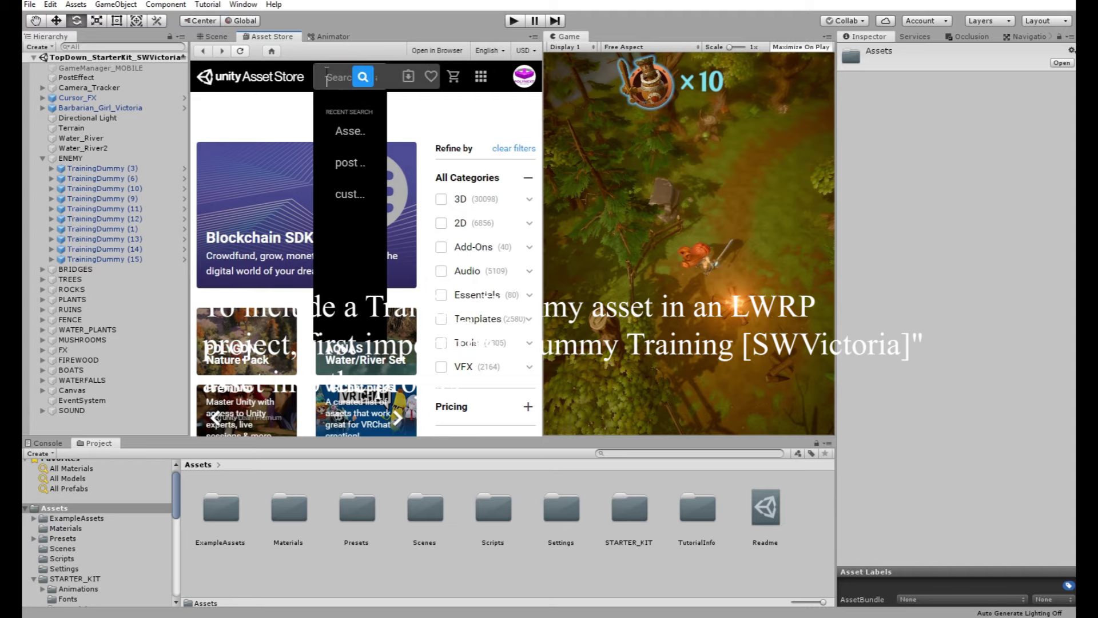
- Import all contents of the custom package training.unitypackage into the project Assets
click(217, 38)
right_click(444, 590)
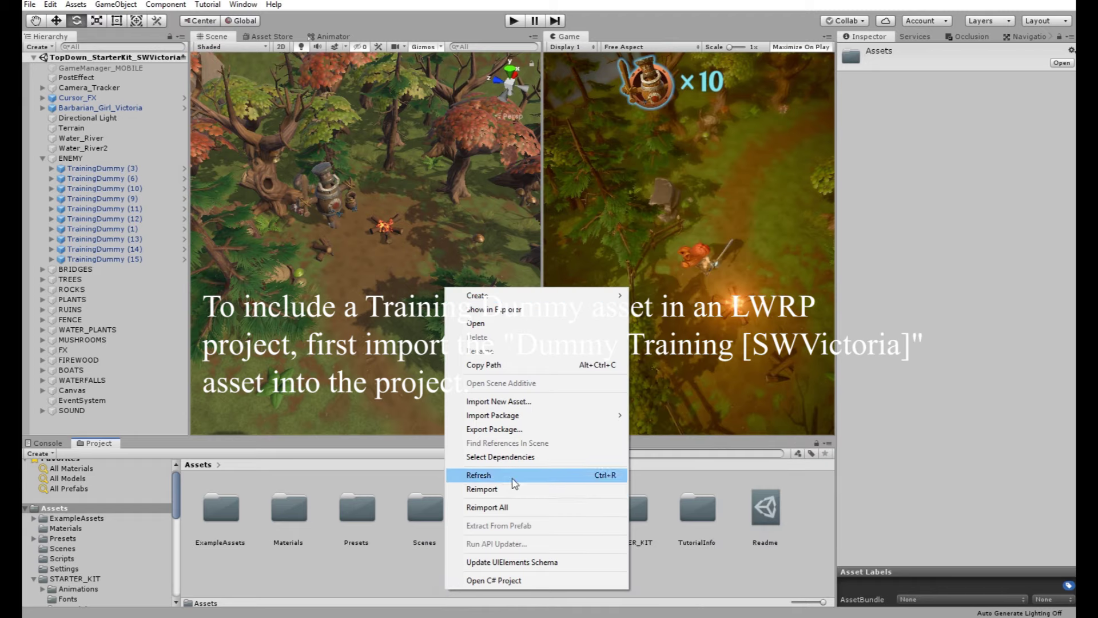
click(304, 262)
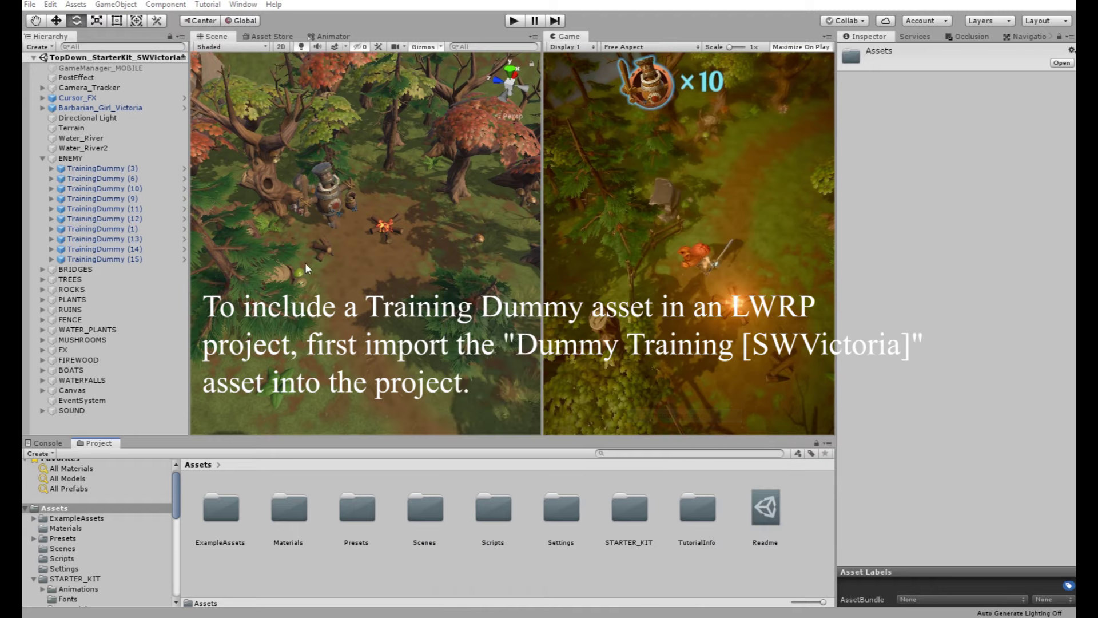
click(185, 111)
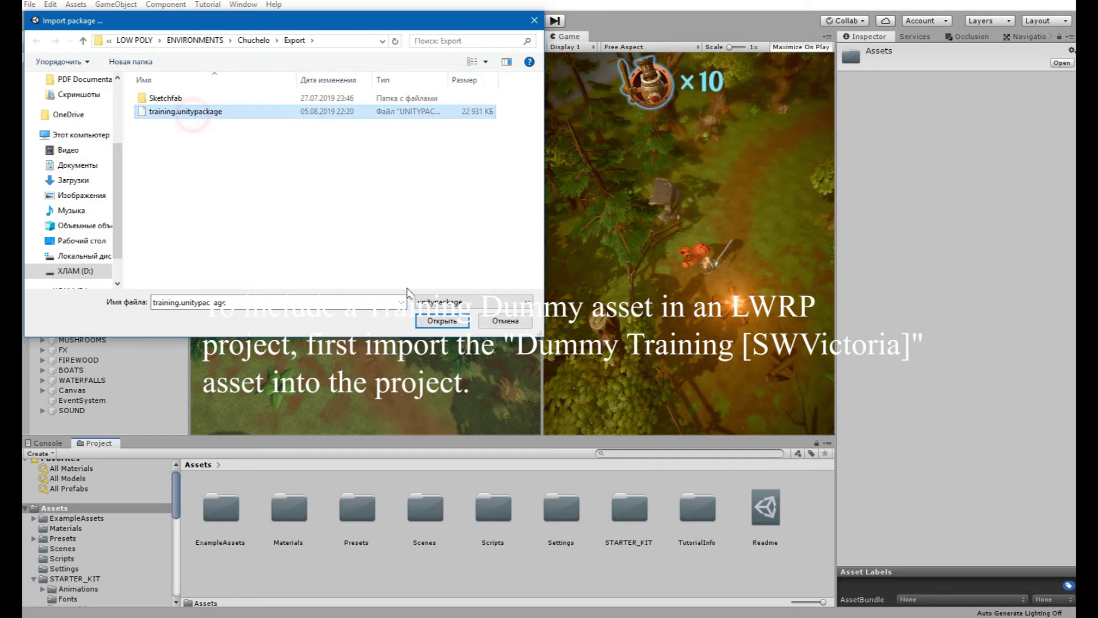
click(442, 321)
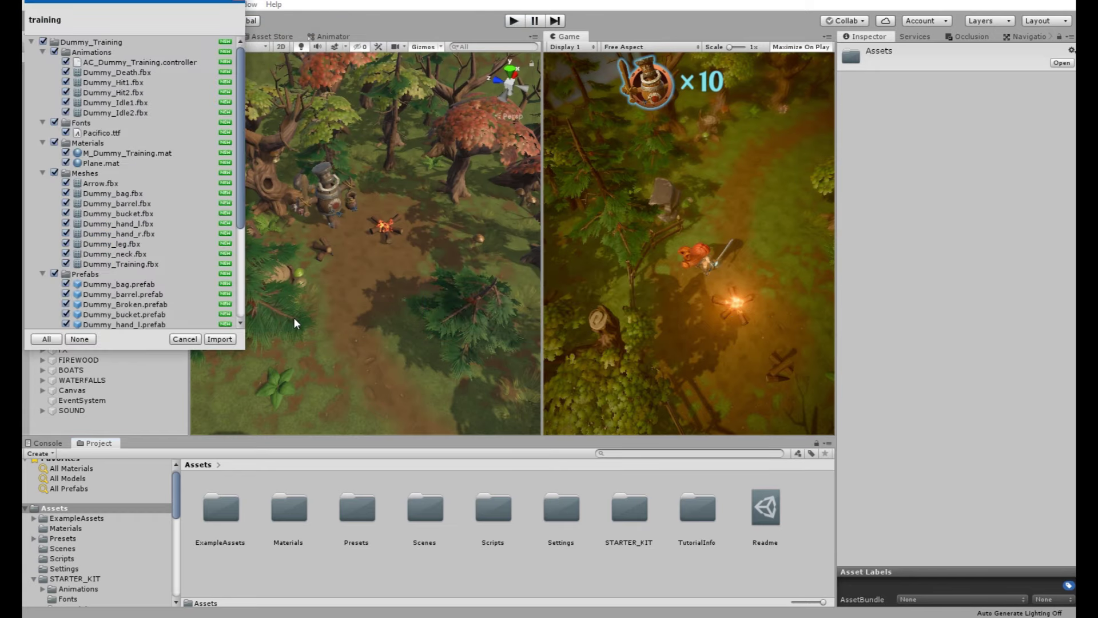
click(219, 340)
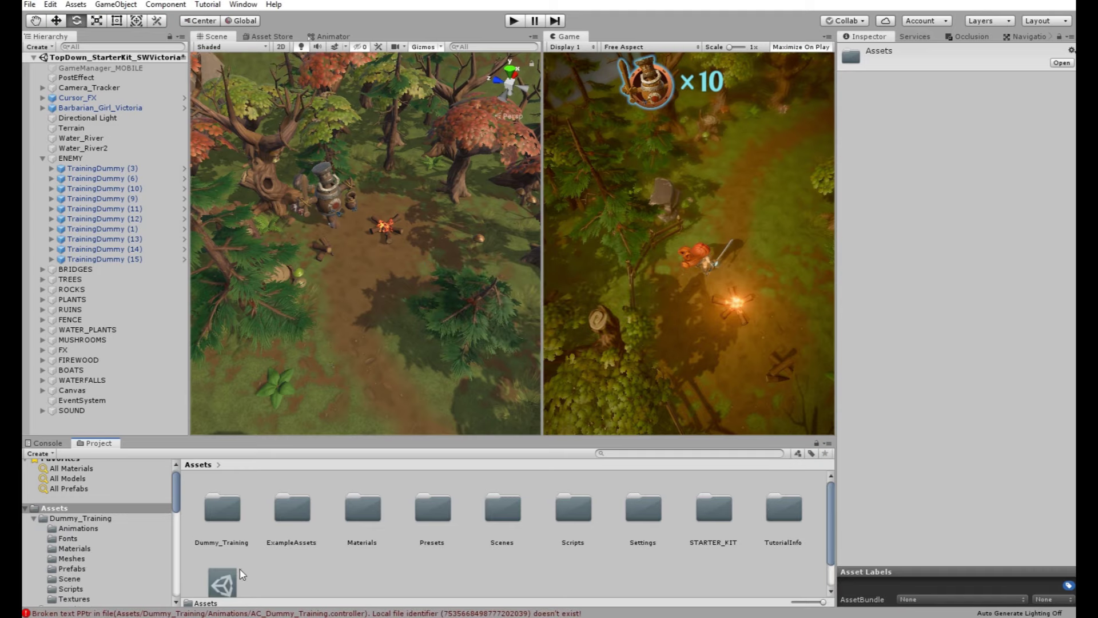
- Upgrade M_Dummy_Training and Plane in Dummy_Training/Materials to LightweightRP materials
click(83, 519)
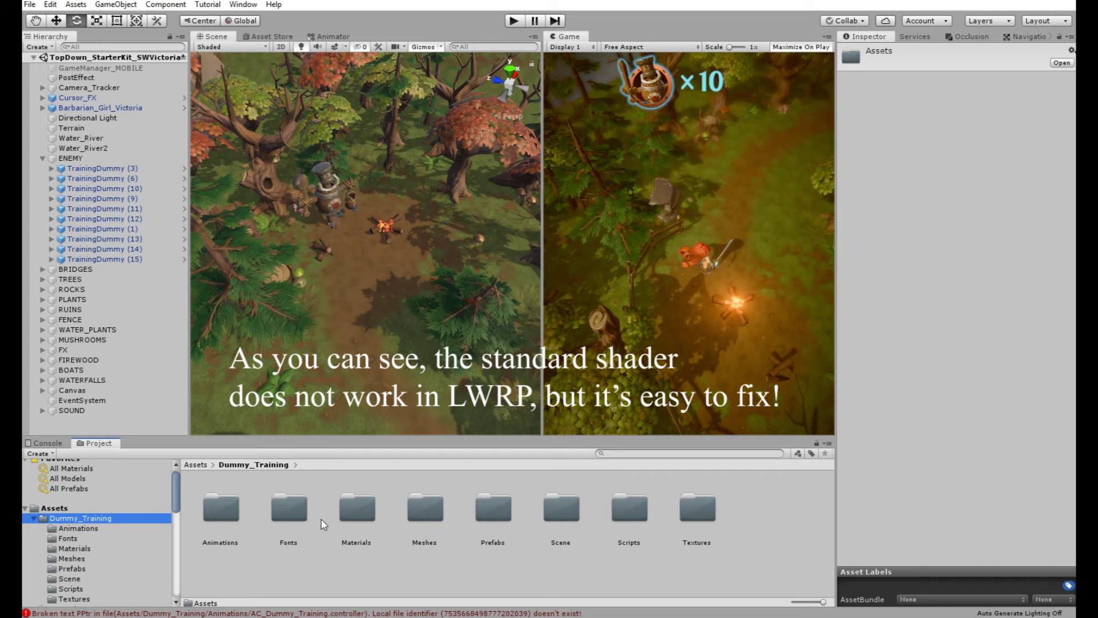
double_click(355, 510)
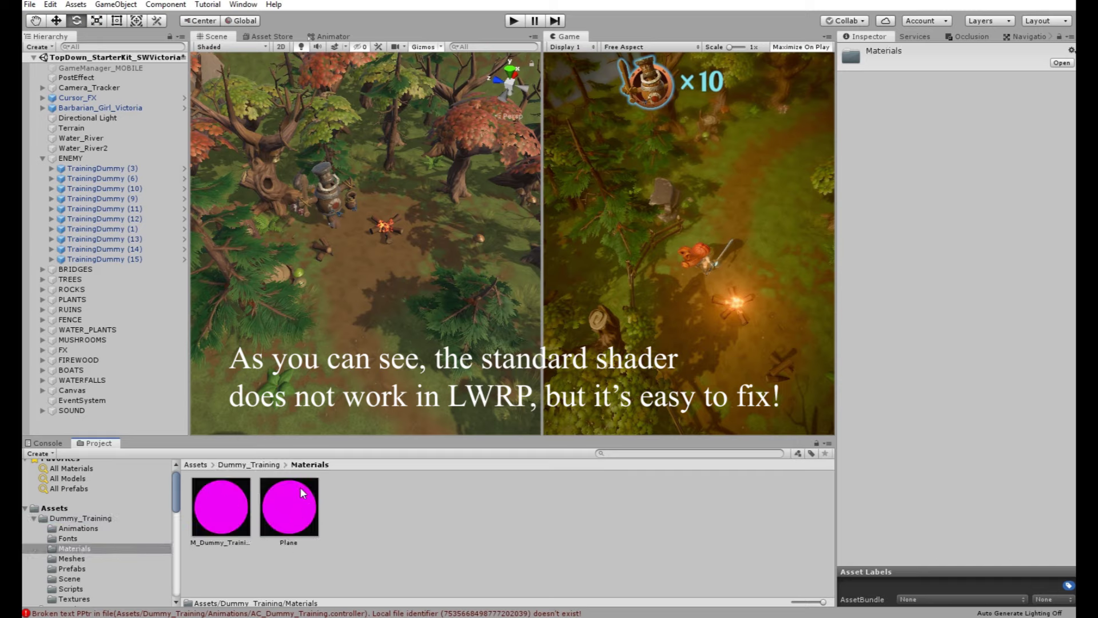
click(222, 512)
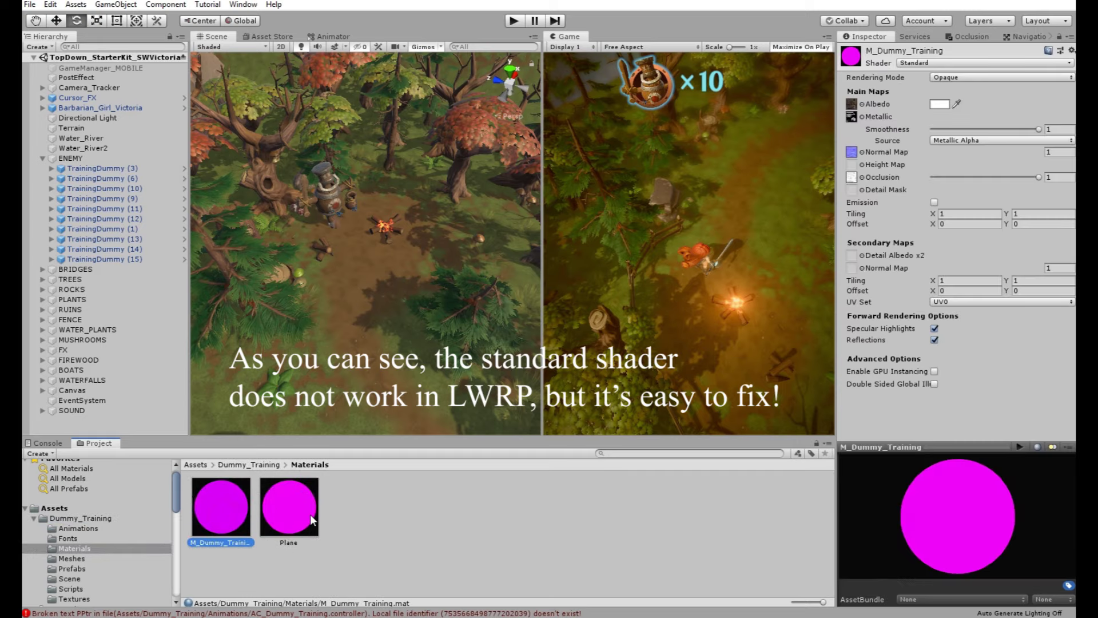
shift+click(302, 520)
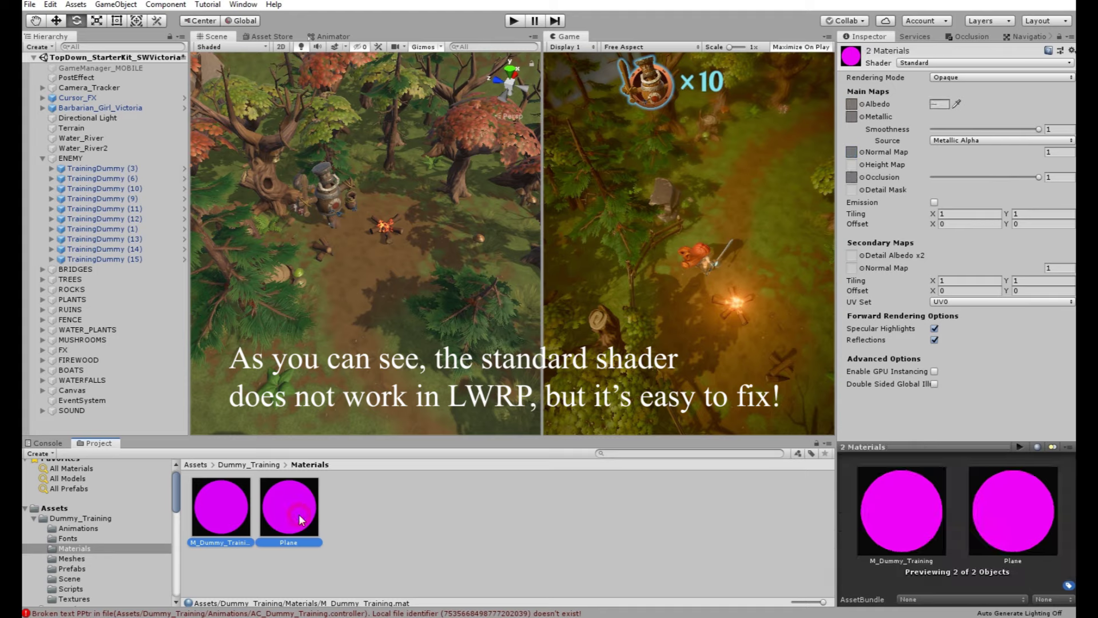
click(77, 5)
mouse_move(48, 5)
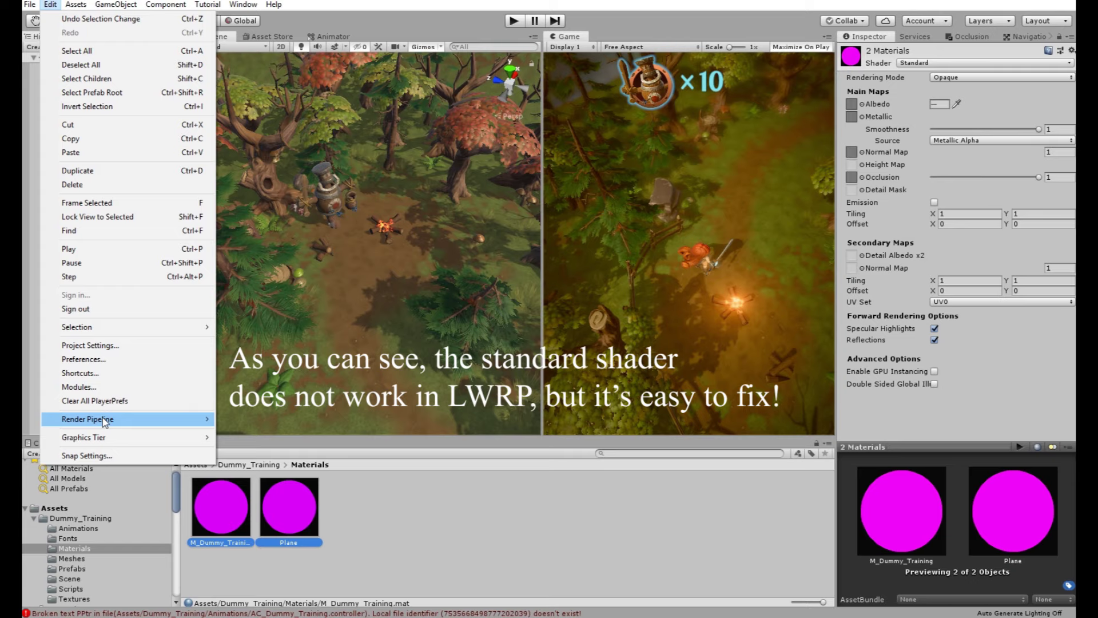
mouse_move(104, 421)
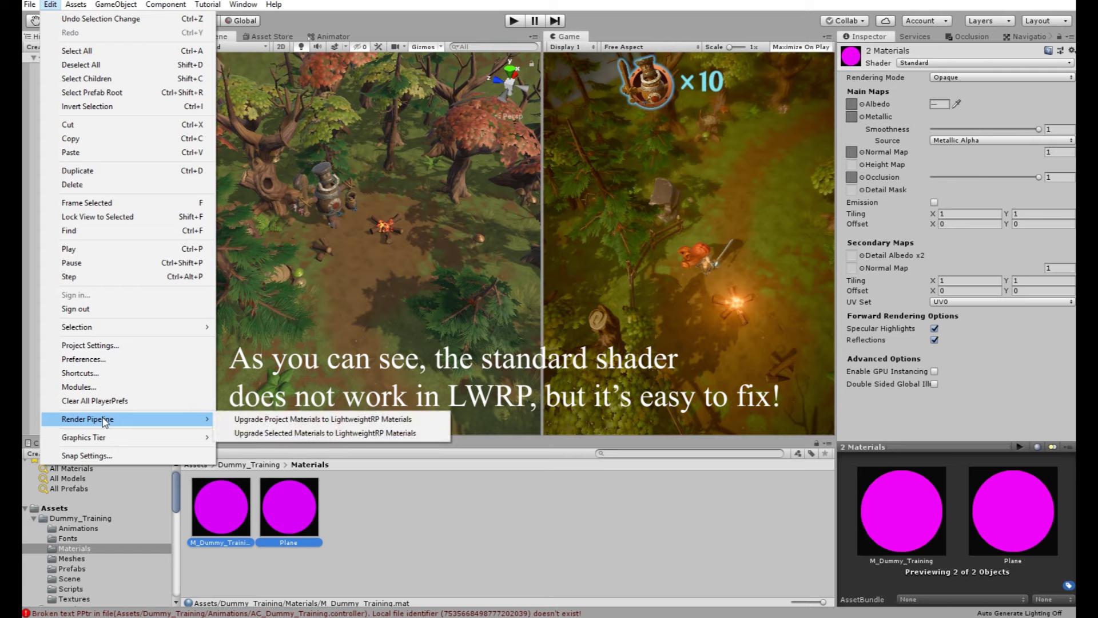
click(298, 435)
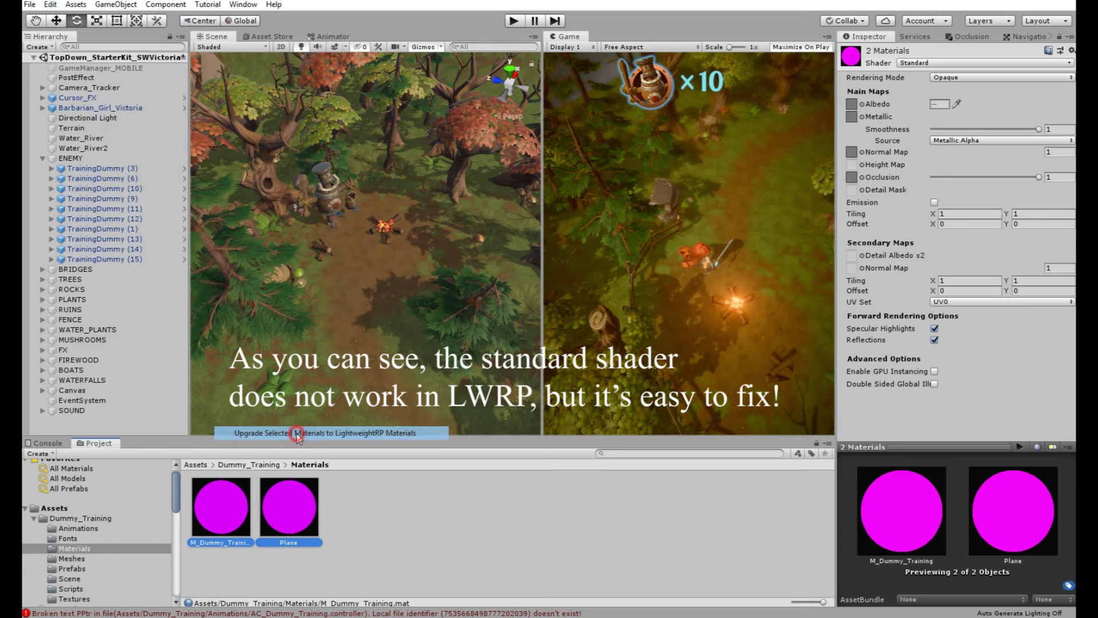
click(579, 334)
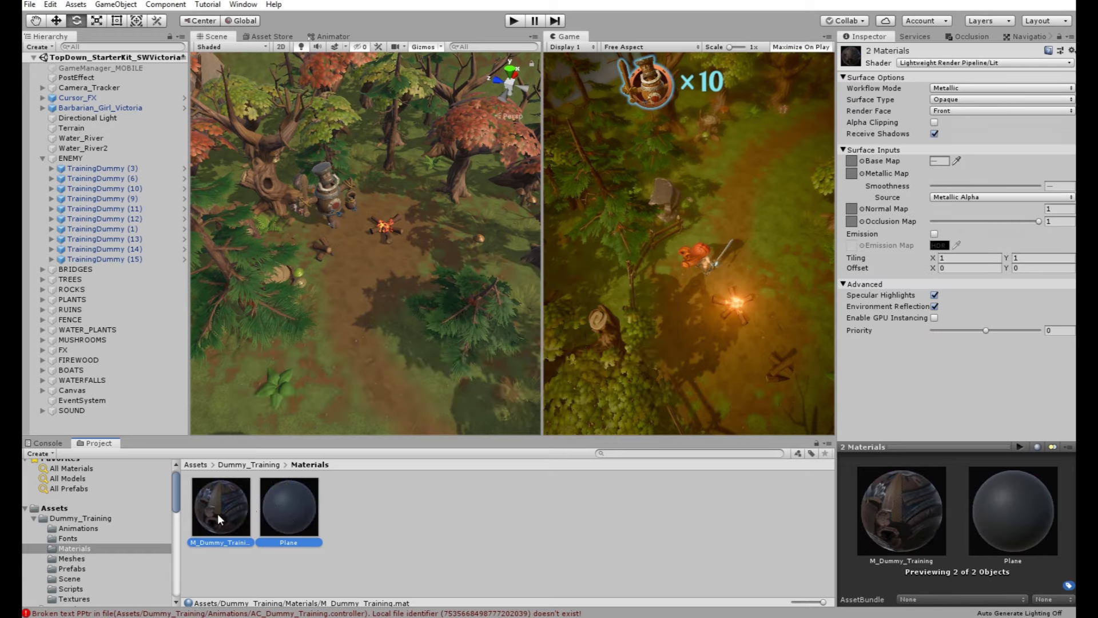
- Select the Enemy_DummyTraining prefab in the Dummy_Training Prefabs folder
click(226, 504)
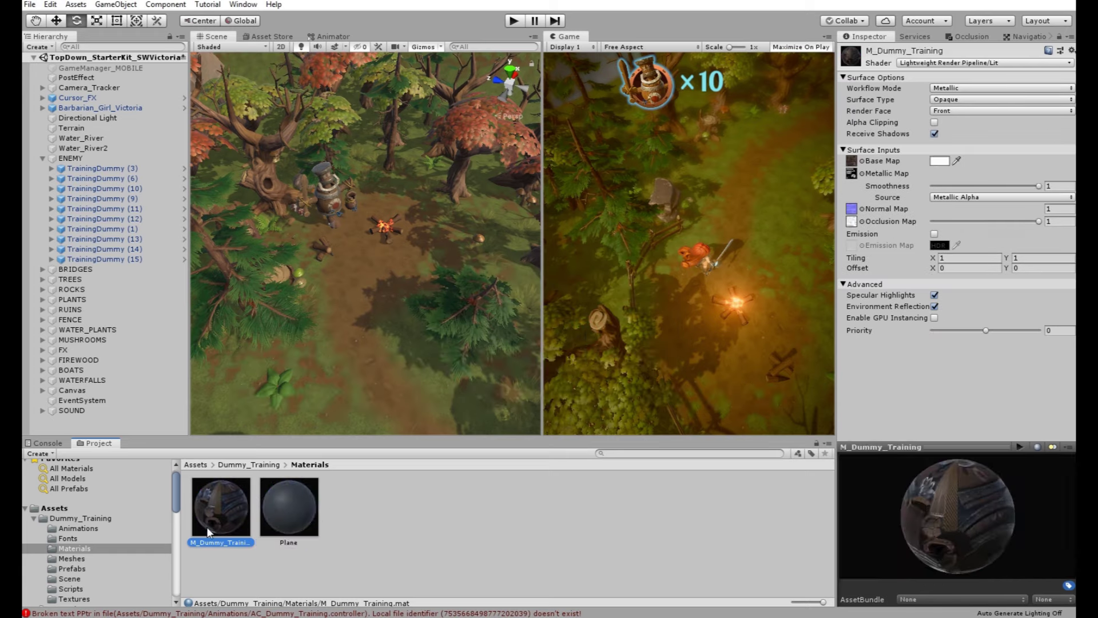
click(74, 568)
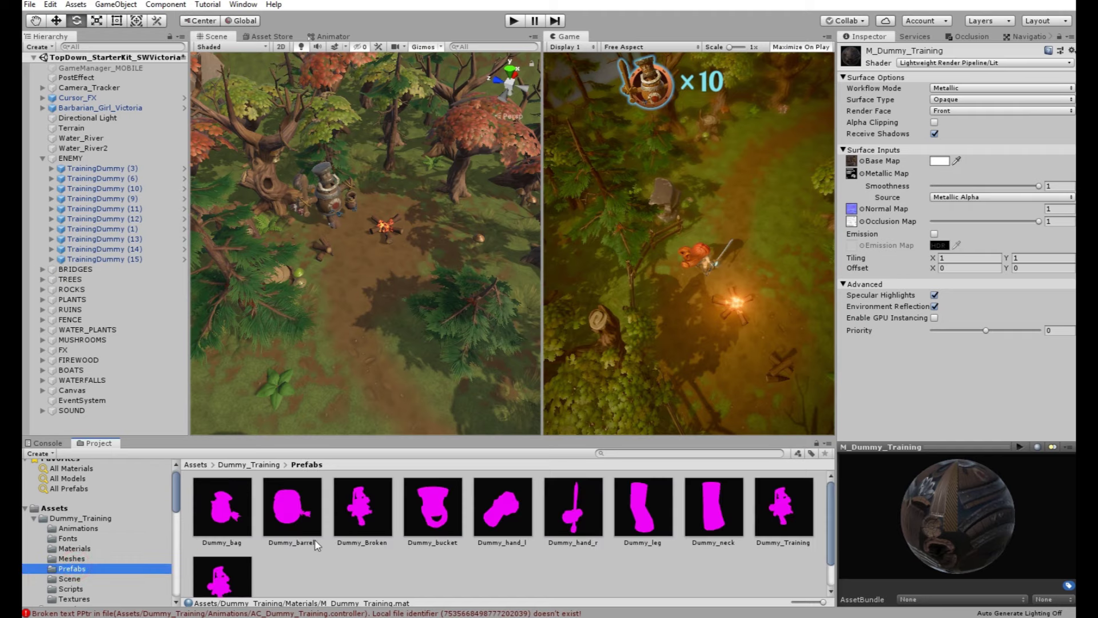
scroll(283, 572, down, 1)
click(215, 561)
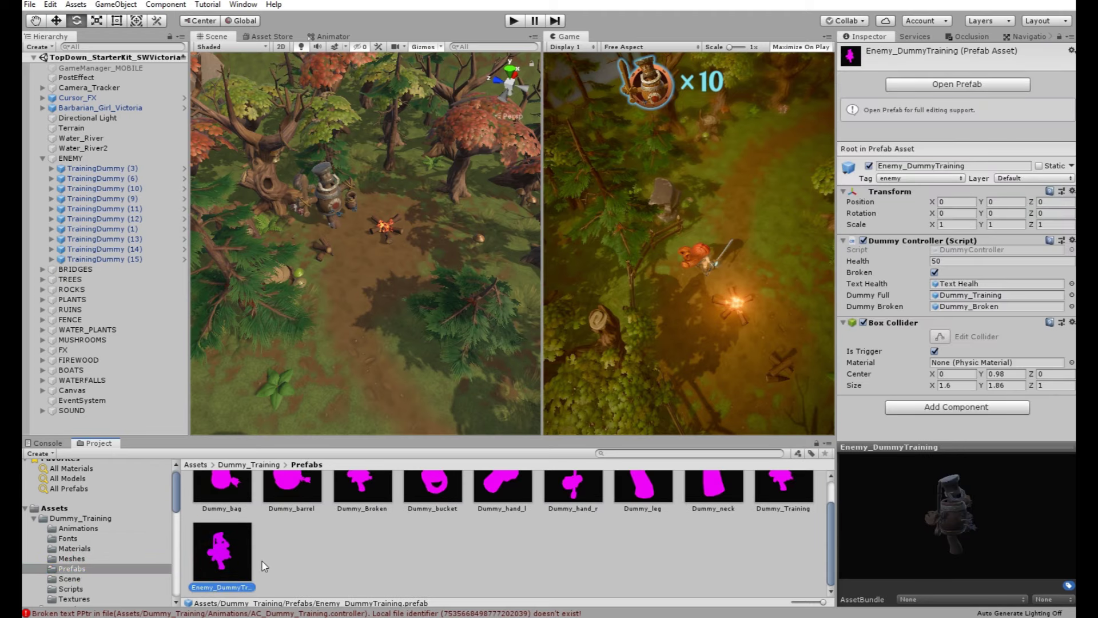
- Drop the Enemy_DummyTraining prefab onto the forest path and scale it to 2.2 on X, Y, Z
mouse_move(911, 541)
mouse_down()
mouse_move(890, 493)
mouse_move(902, 526)
mouse_up()
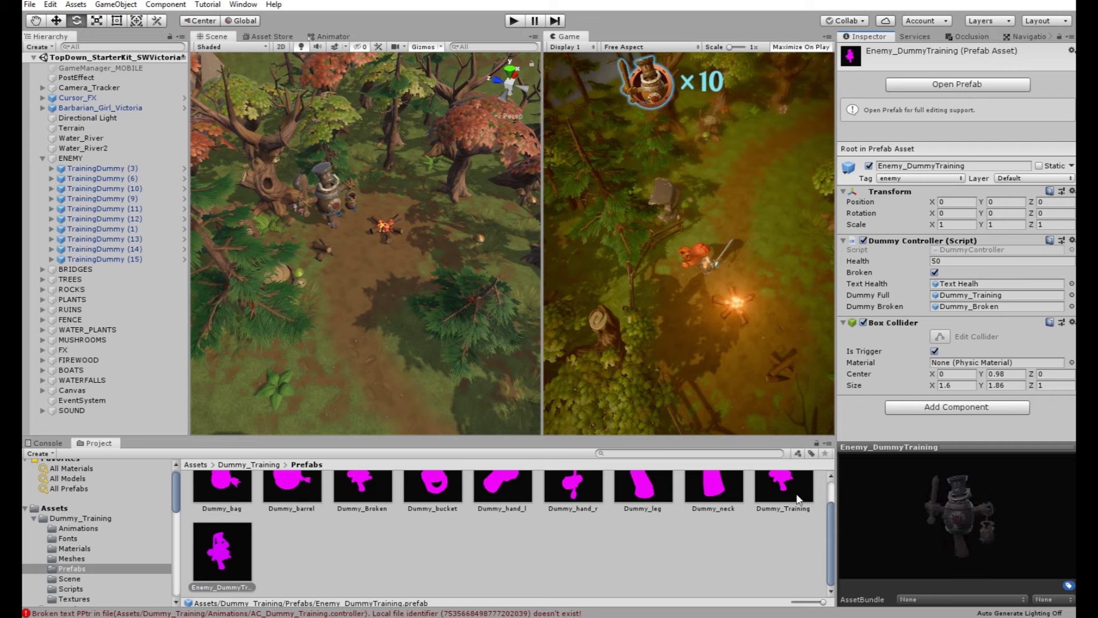
mouse_move(221, 579)
mouse_down()
mouse_move(362, 257)
mouse_move(355, 287)
mouse_up()
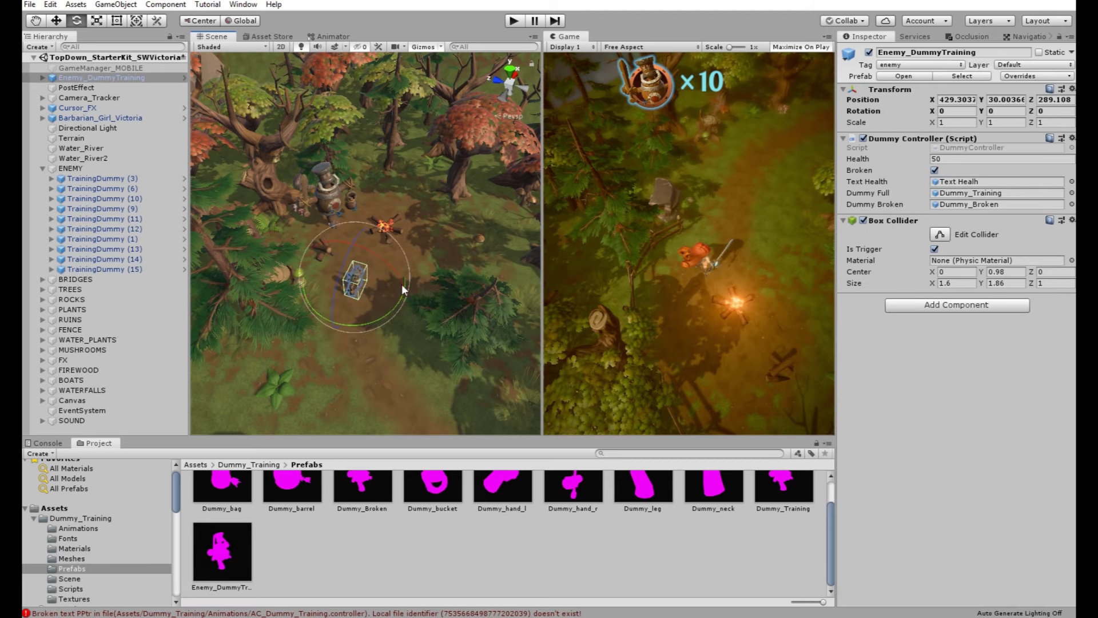
click(959, 121)
text(2)
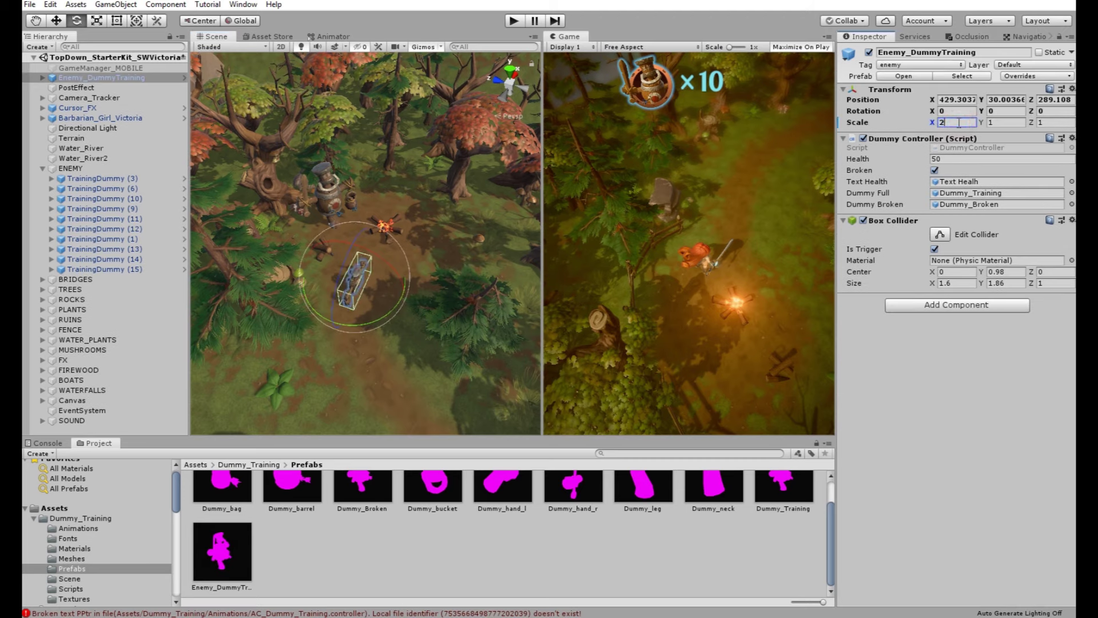
text(,2)
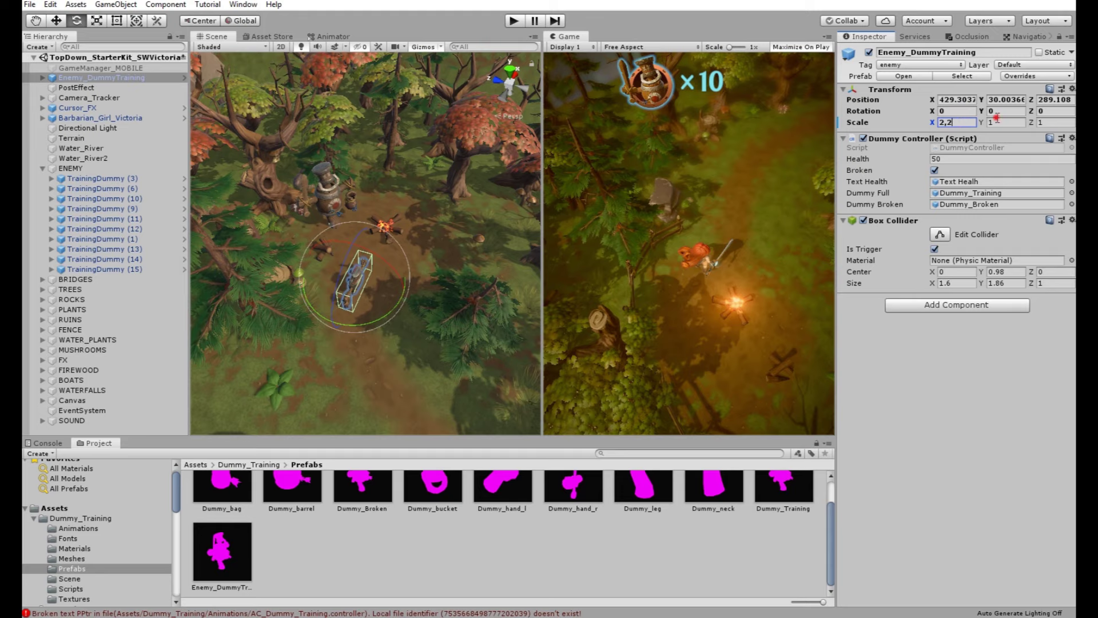
click(997, 120)
text(2,2)
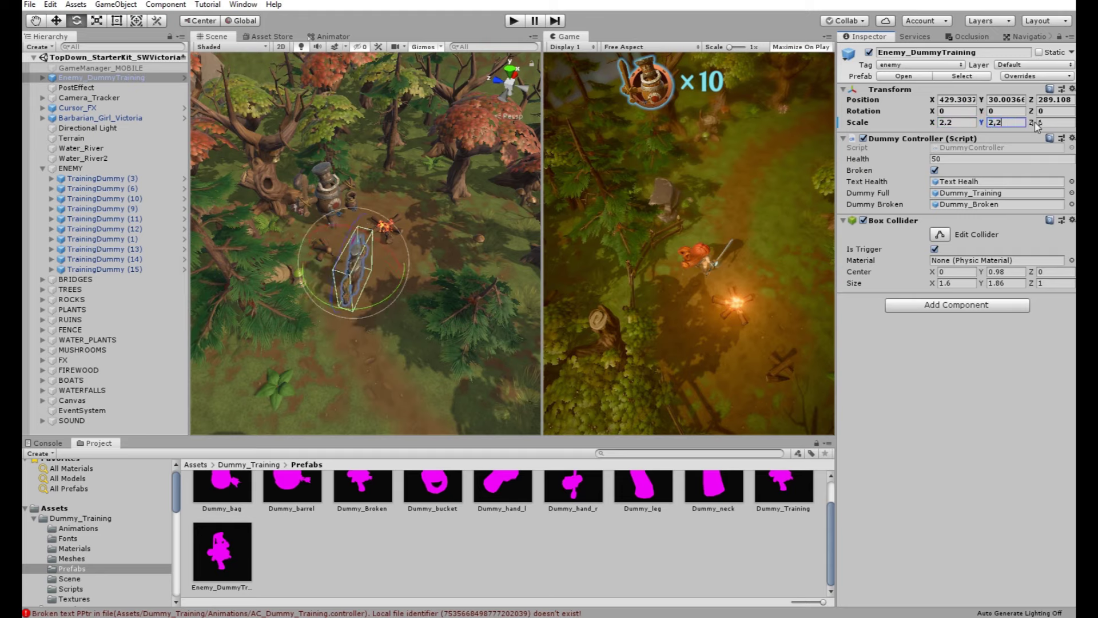
click(1040, 122)
text(2,2)
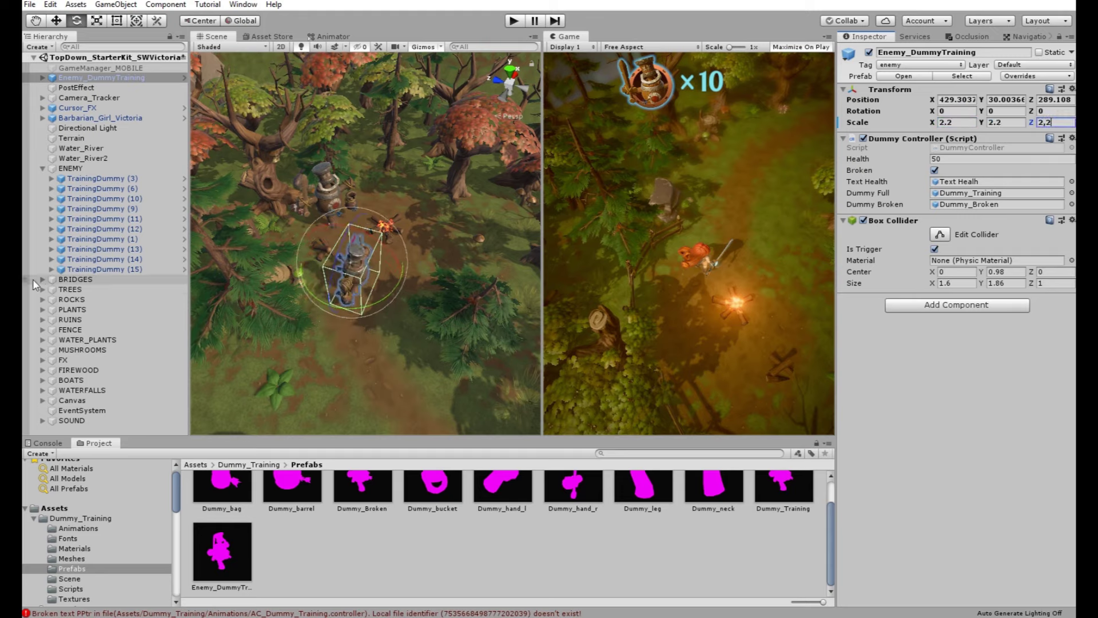
mouse_move(372, 290)
alt+mouse_down()
mouse_move(393, 292)
mouse_move(335, 312)
mouse_move(311, 226)
mouse_move(511, 169)
mouse_move(327, 215)
mouse_move(371, 240)
alt+mouse_up()
alt+right_drag(372, 240, 503, 311)
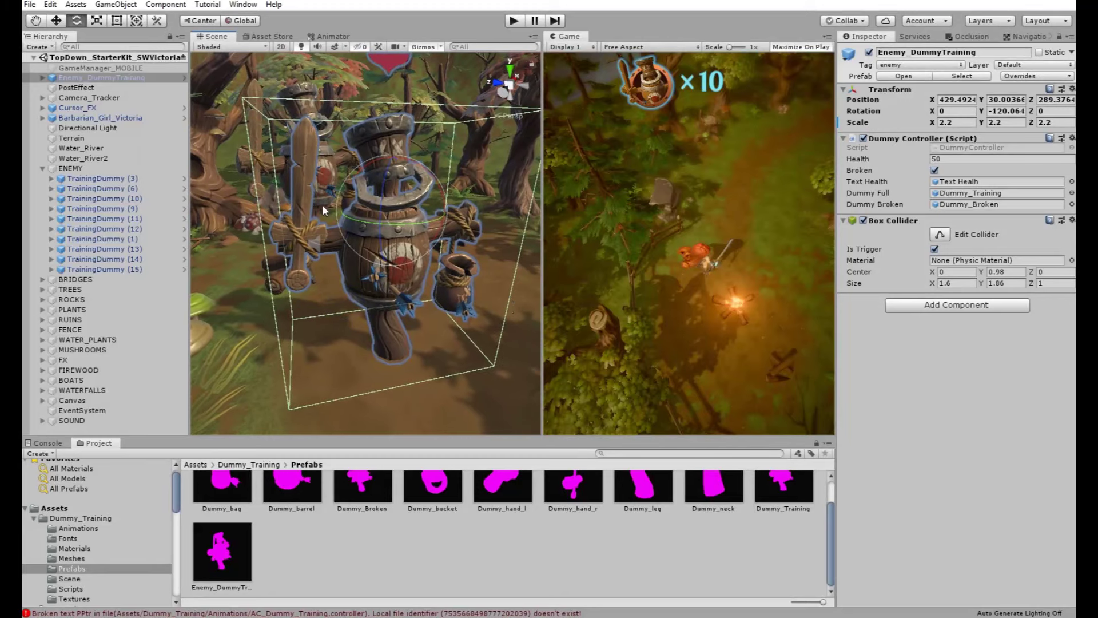